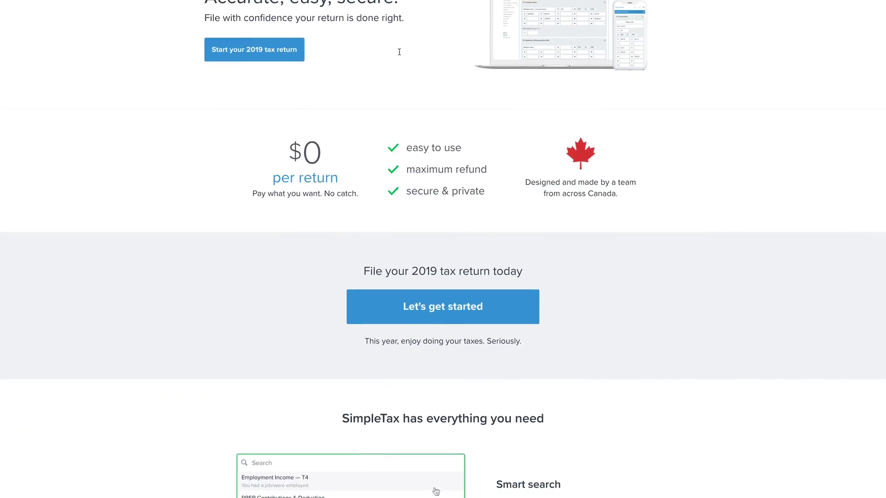
Step: Scroll down the SimpleTax home page to its feature overview, including smart search and the one-page design
scroll(400, 53, down, 5)
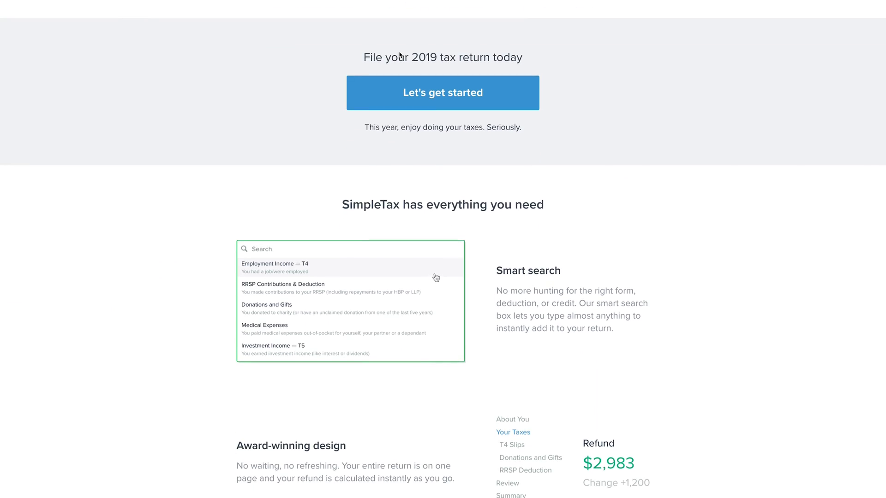
scroll(400, 54, down, 5)
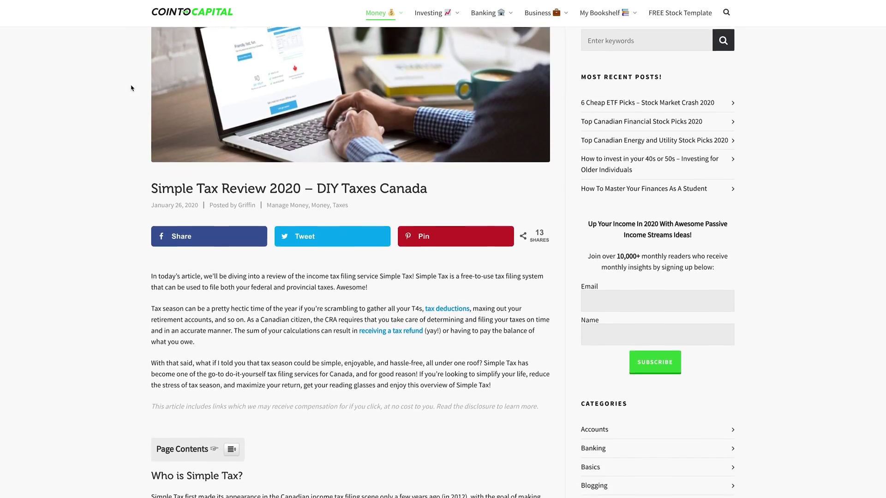
Step: Scroll the Cointo Capital 'Simple Tax Review 2020' article down to its 'Who is Simple Tax?' section
scroll(131, 88, down, 10)
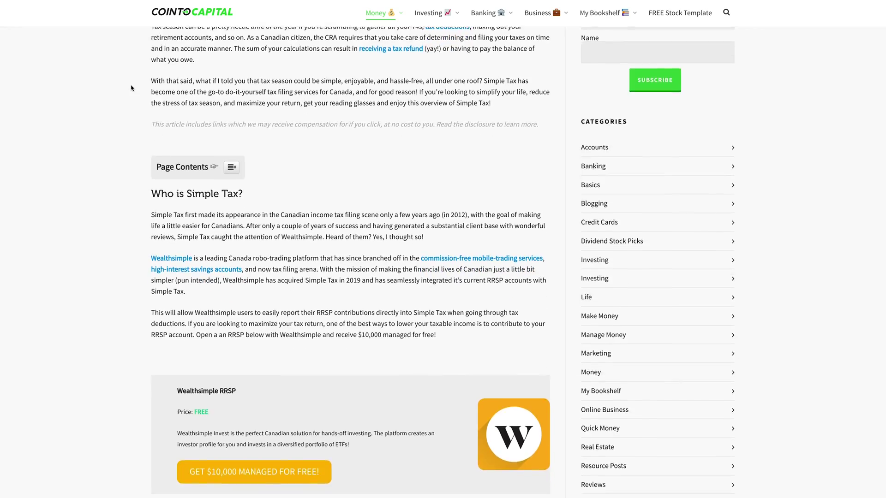
scroll(131, 88, down, 10)
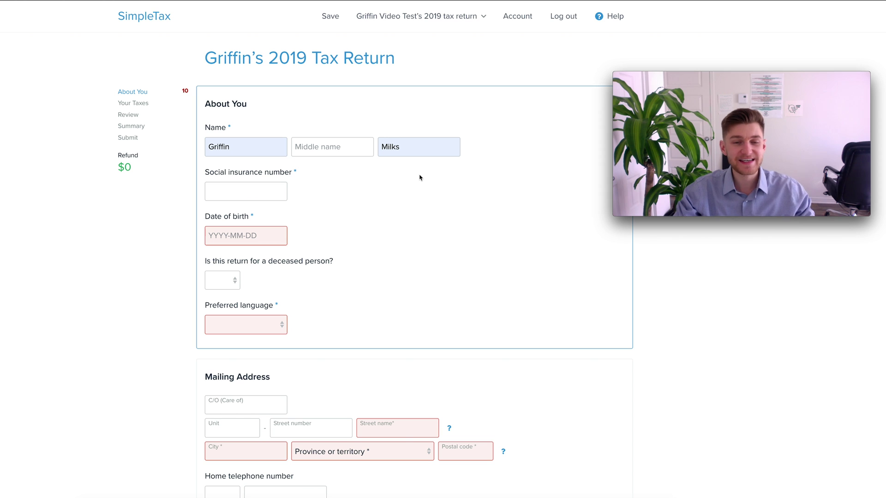
Step: Highlight the filer's name and '2019 Tax Return' in the return's page title
drag(205, 52, 252, 59)
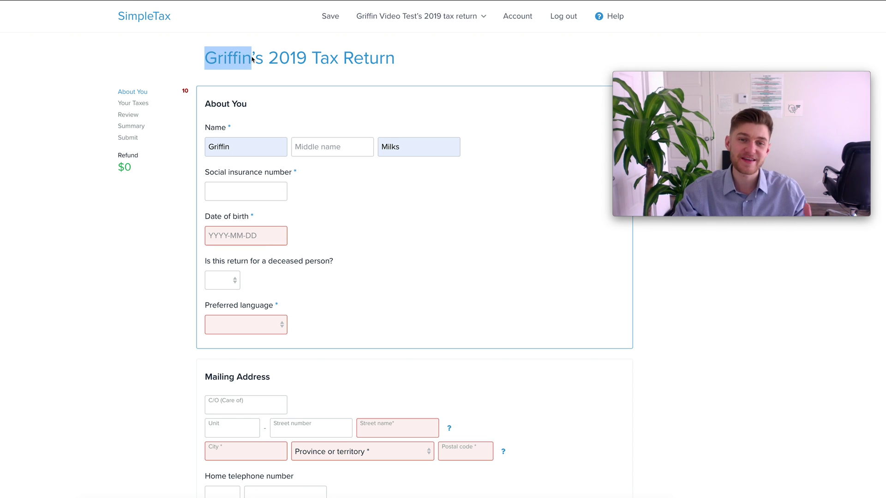
click(275, 59)
drag(269, 58, 414, 57)
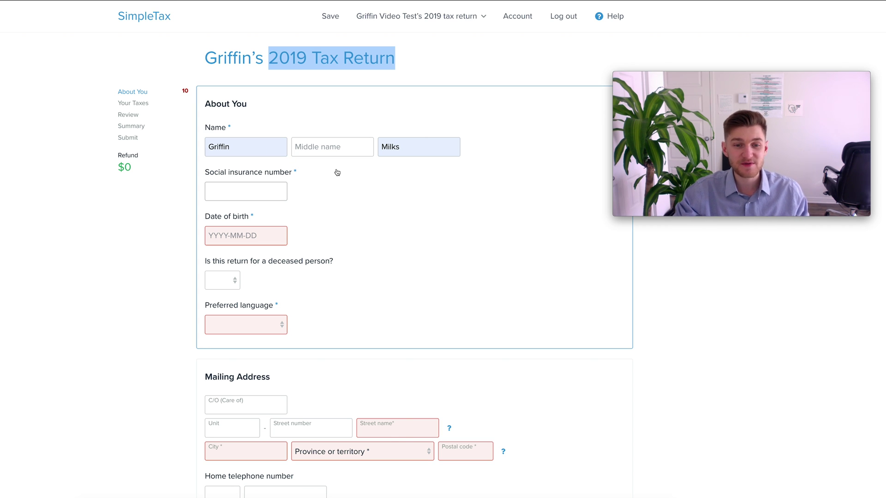
scroll(333, 171, down, 6)
scroll(334, 171, up, 7)
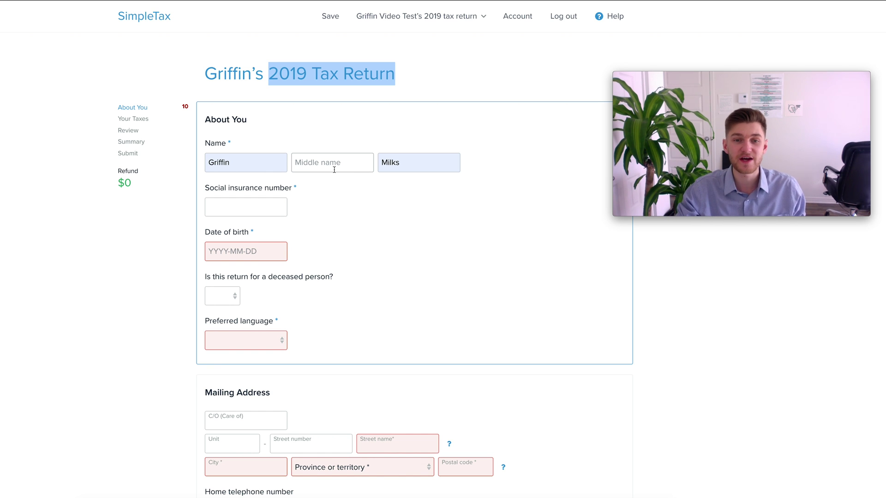
click(390, 85)
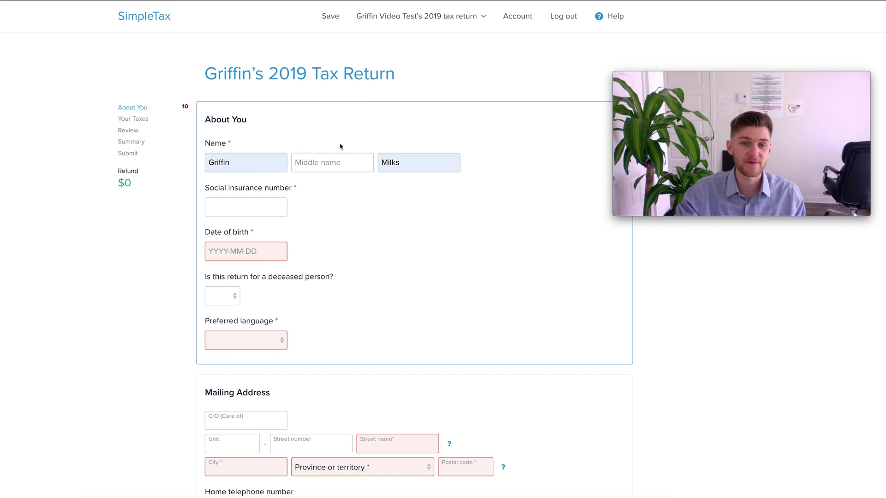
Step: Enter the filer's first name, last name and social insurance number in About You
click(255, 166)
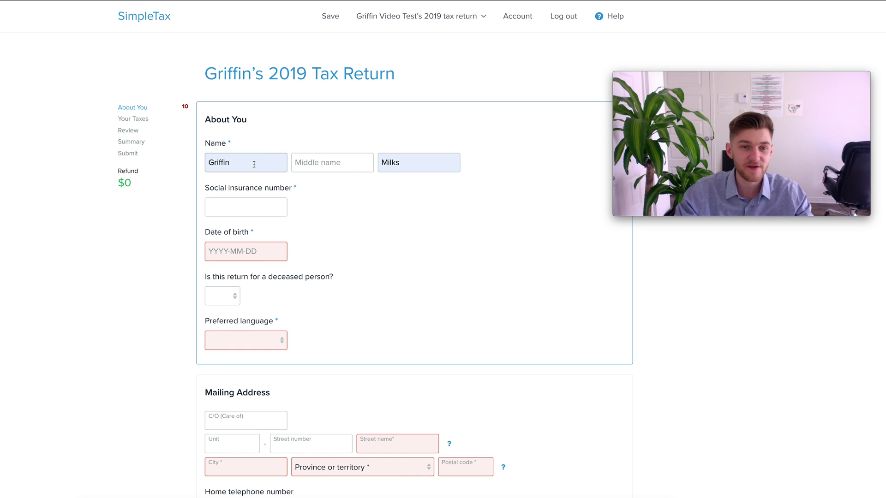
click(419, 166)
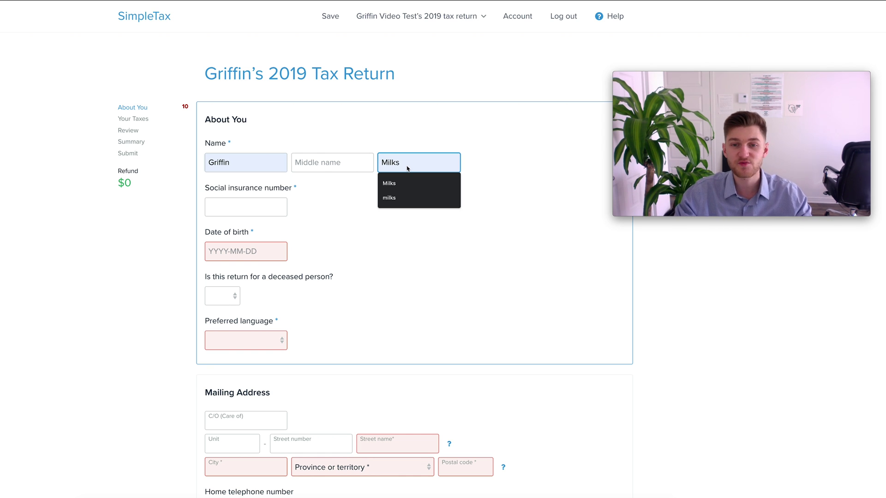
click(263, 206)
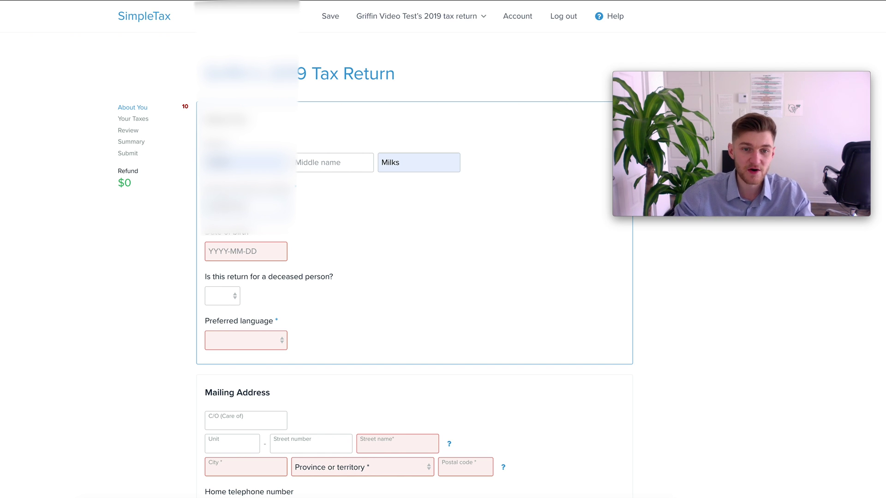
Step: Set the date of birth to 1925-11-03
click(272, 249)
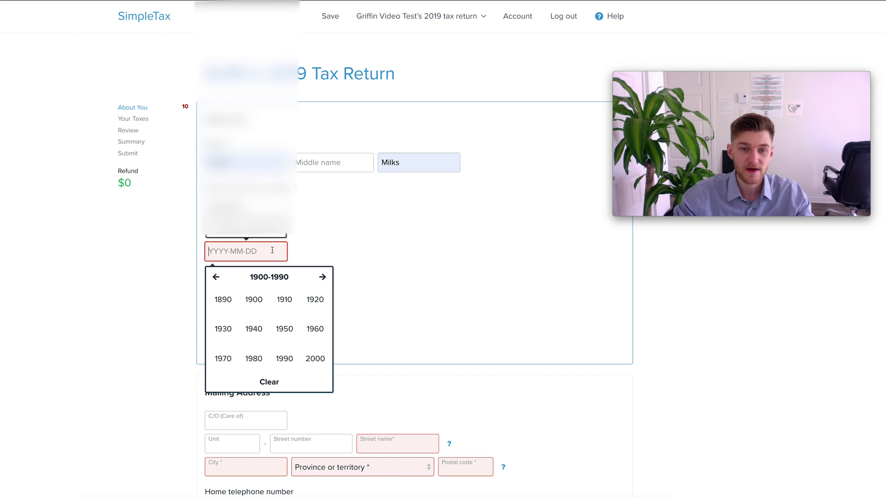
click(315, 299)
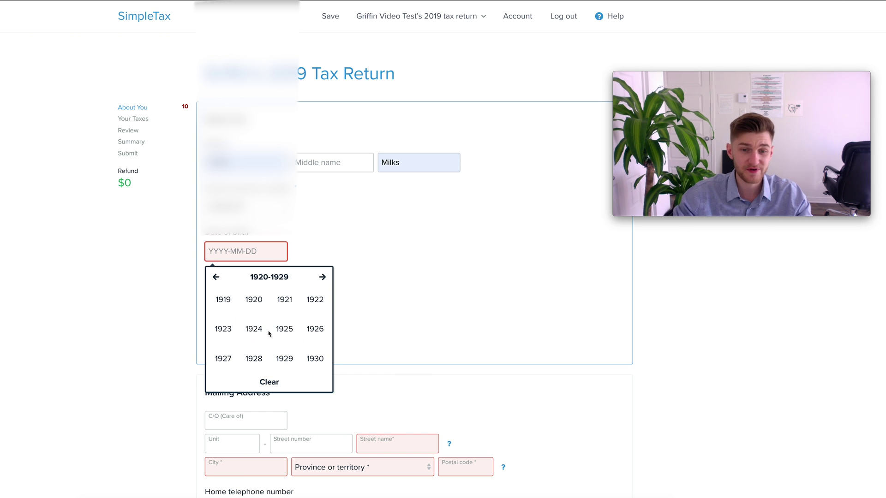
click(284, 329)
click(285, 358)
click(251, 328)
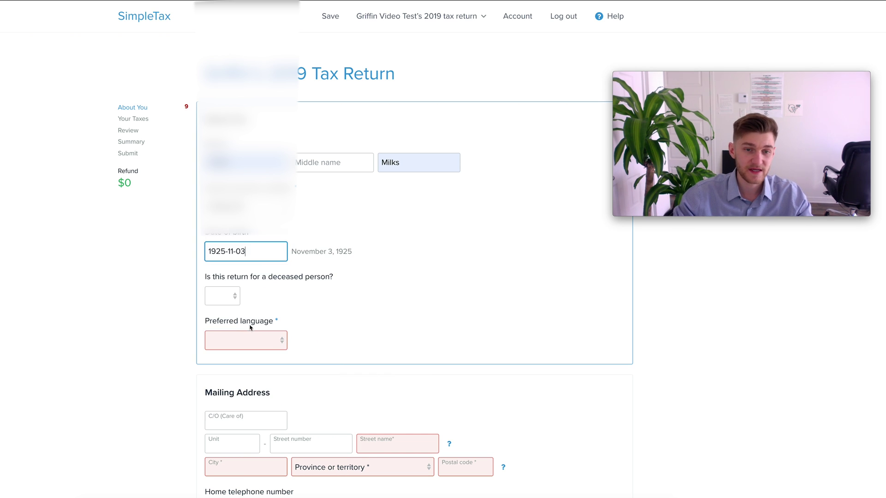
Step: Answer No to the deceased-person question and choose English as preferred language
scroll(474, 287, down, 1)
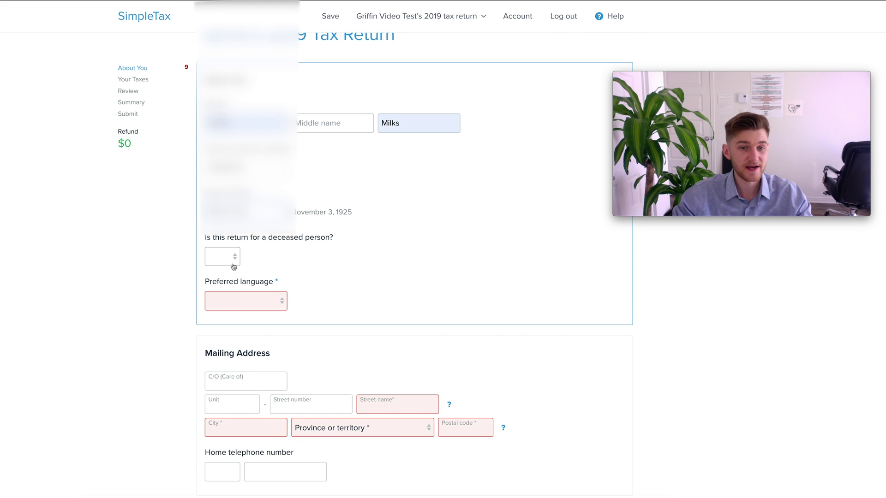
click(233, 267)
click(226, 276)
scroll(416, 271, down, 1)
click(256, 271)
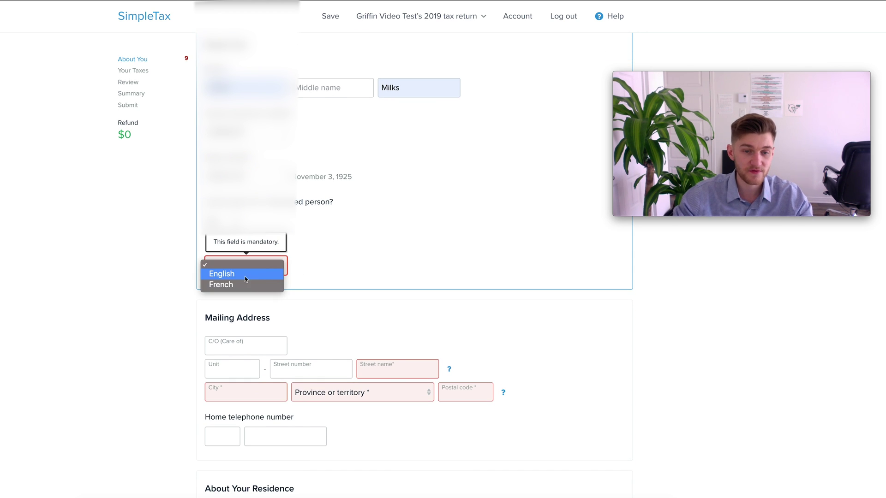
click(246, 275)
Step: Fill in the mailing address street, city, province Québec and postal code
scroll(362, 293, down, 2)
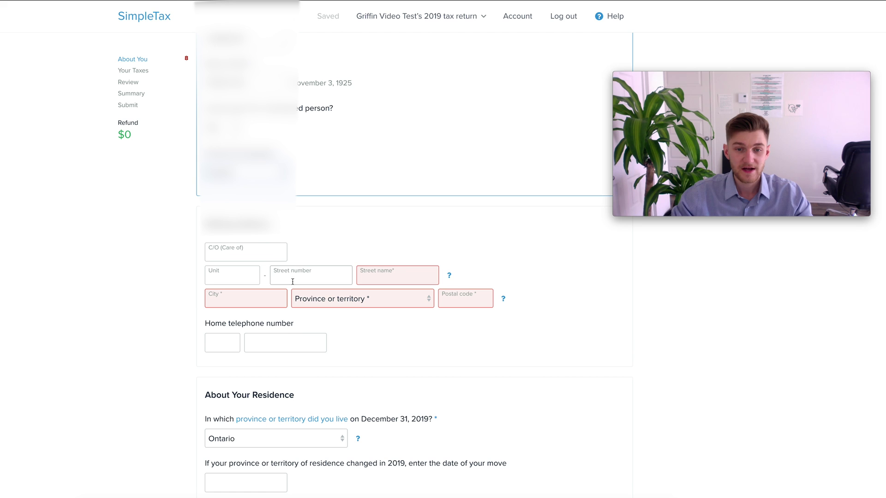
click(416, 275)
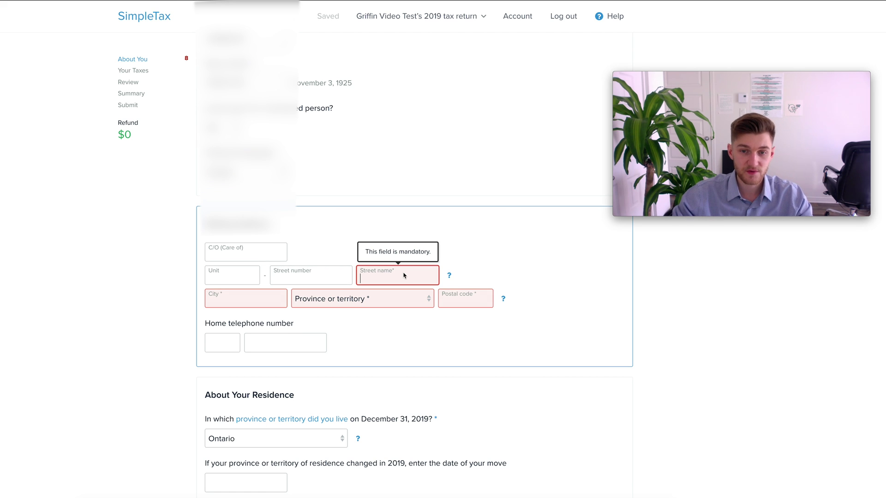
text(87)
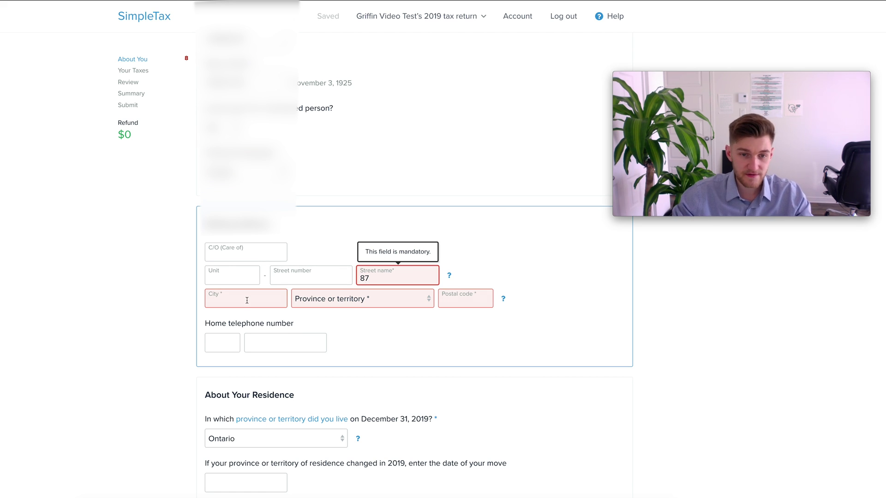
click(248, 303)
text(gatineayu)
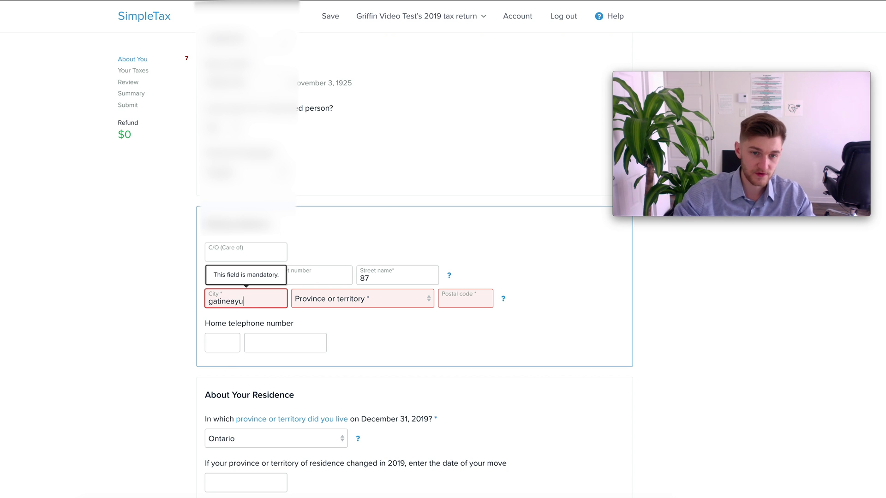
key(BackSpace)
key(BackSpace)
text(u)
click(389, 305)
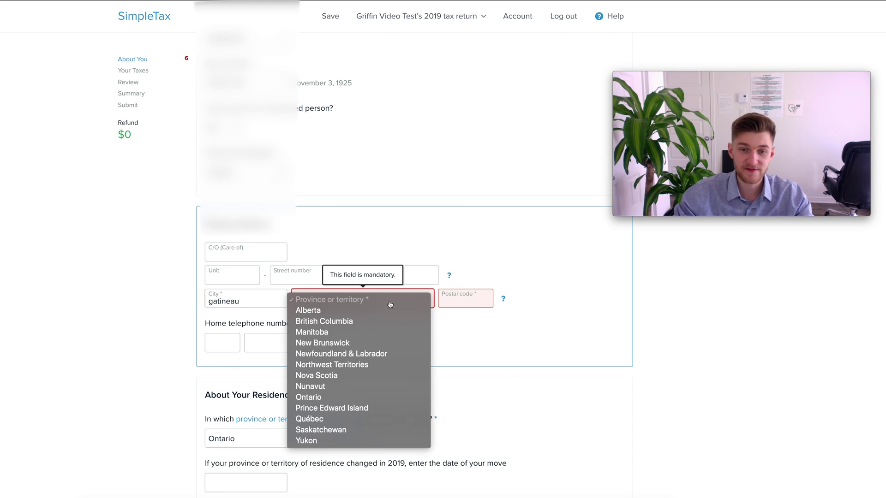
click(334, 419)
click(481, 300)
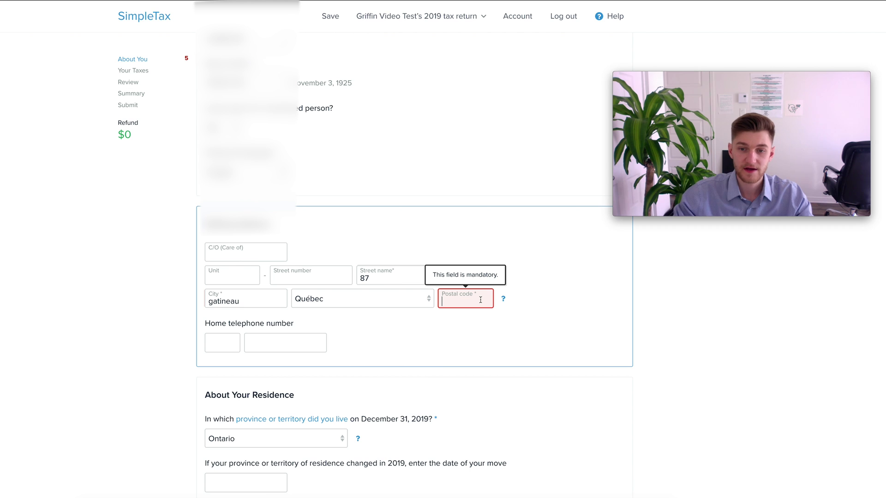
text(J9H8J6)
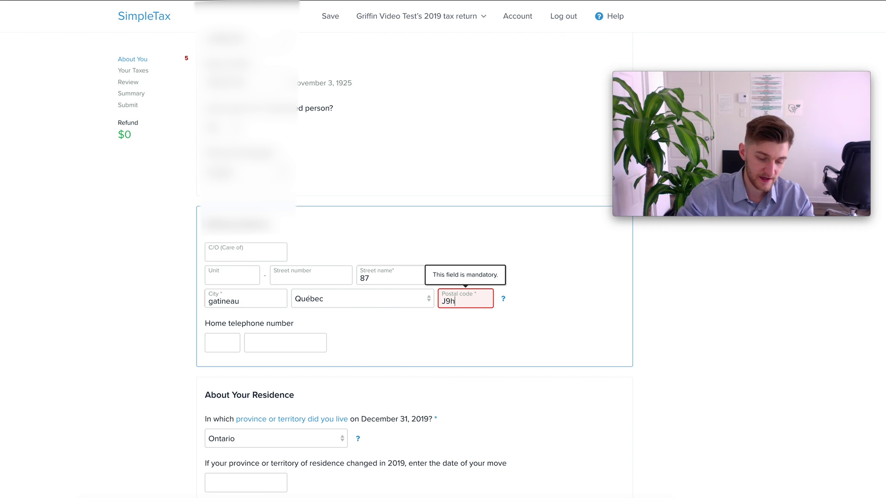
Step: Set the December 31 residence province to Québec
scroll(323, 295, down, 3)
click(282, 279)
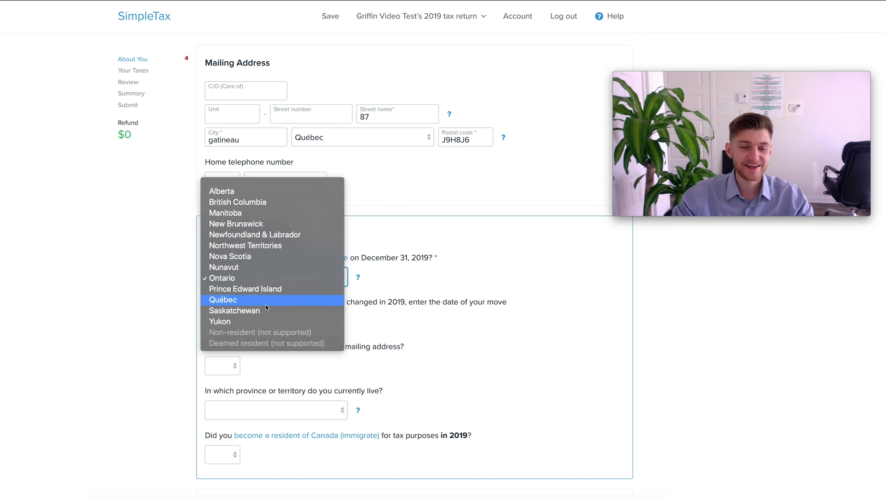
click(266, 303)
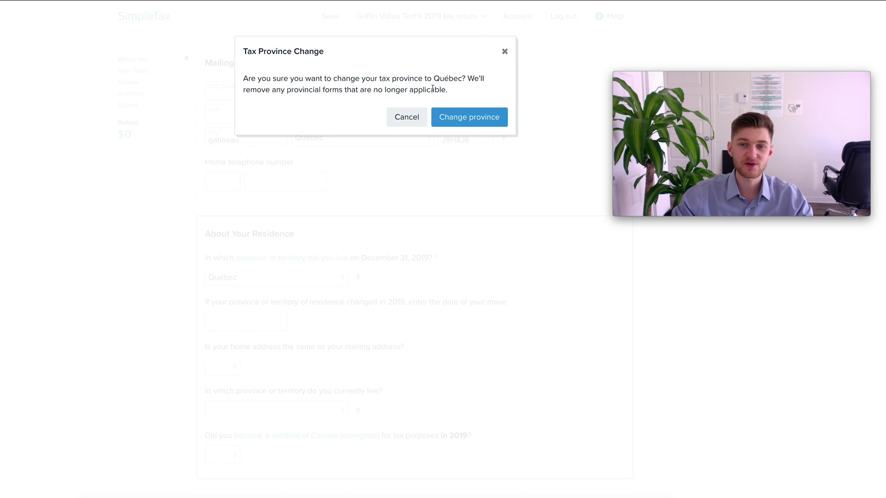
Step: Confirm the switch to Québec and highlight the separate Federal and Québec refund lines
click(466, 119)
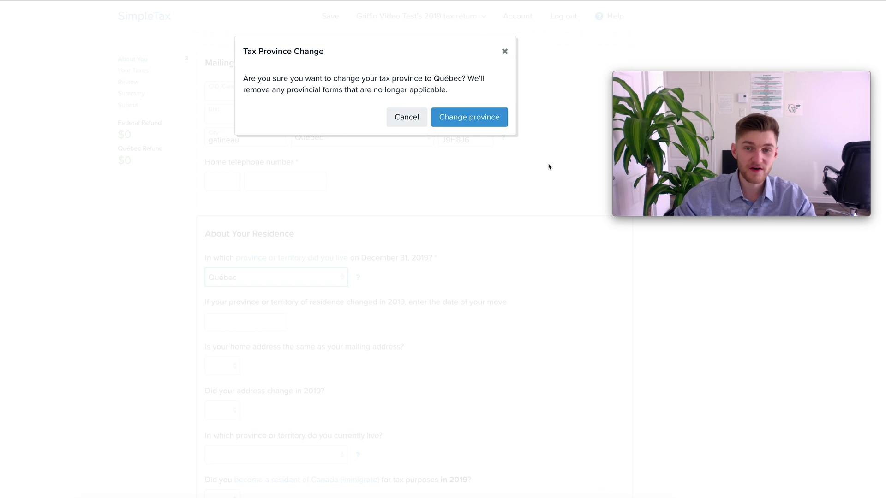
drag(119, 122, 162, 123)
drag(121, 150, 156, 151)
click(157, 151)
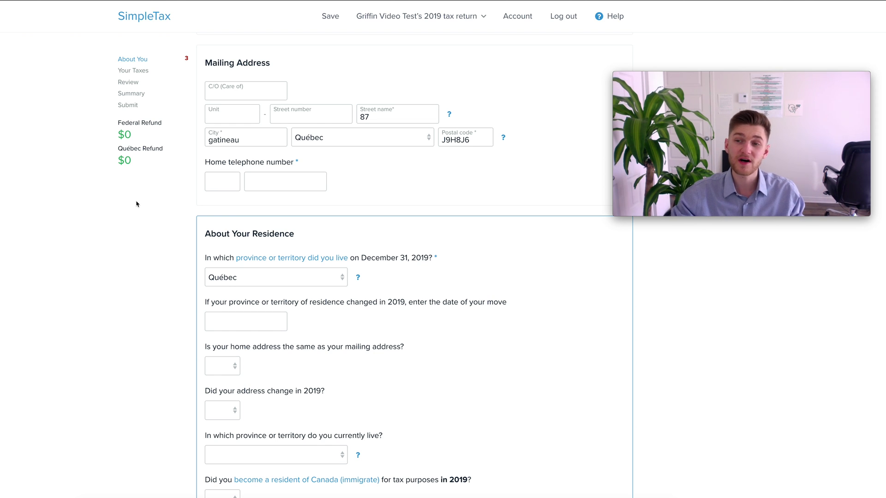
scroll(402, 277, down, 1)
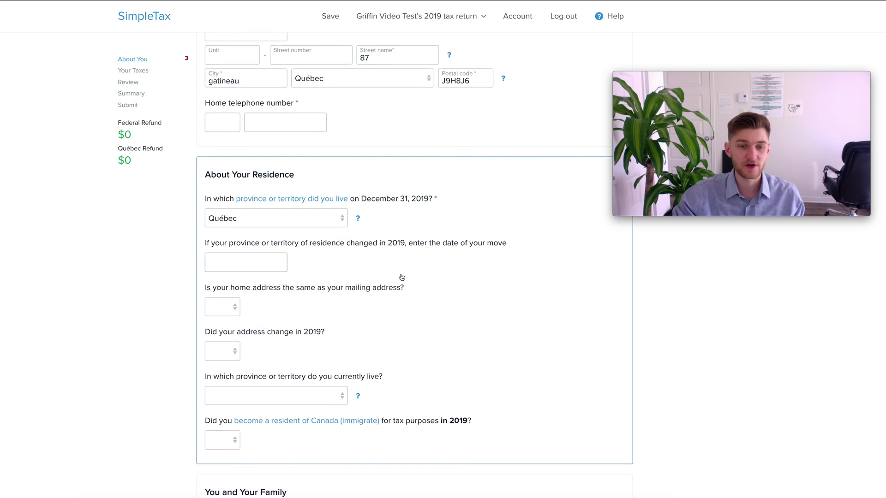
scroll(273, 250, down, 2)
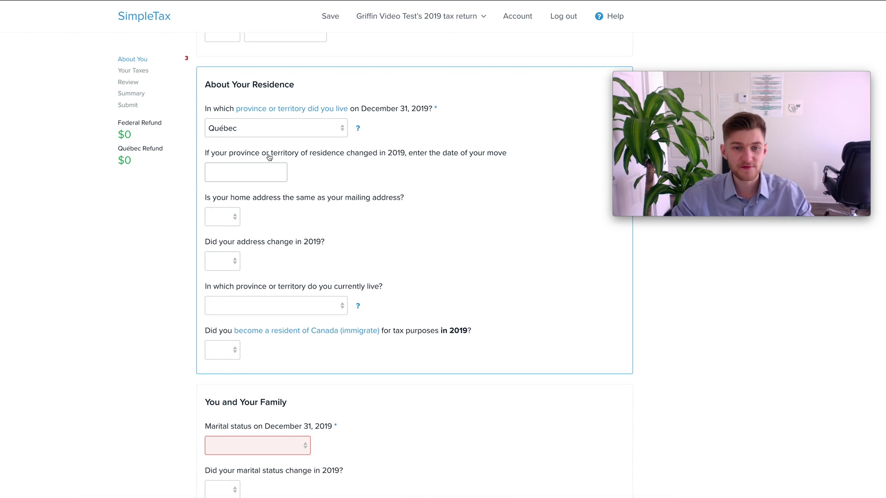
scroll(341, 187, down, 7)
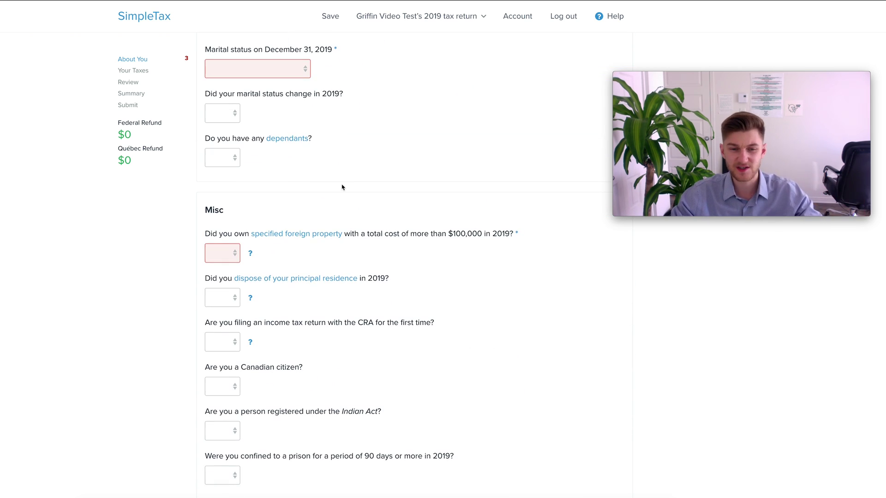
scroll(342, 187, down, 12)
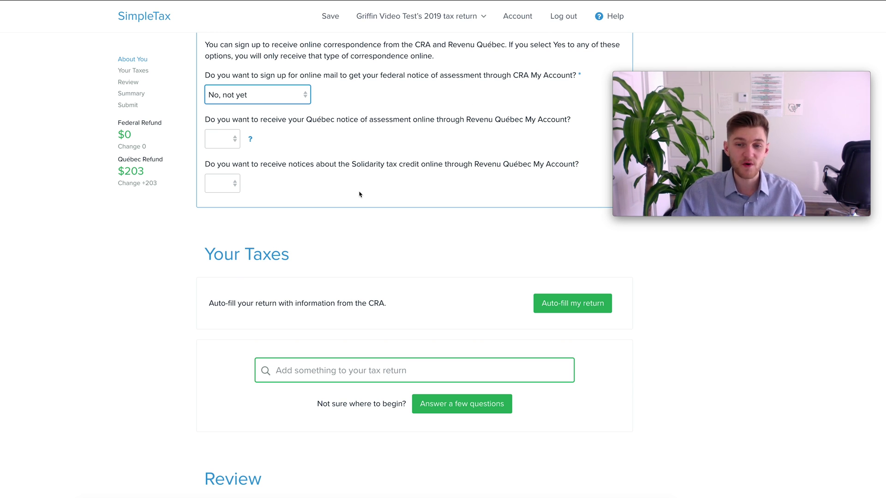
scroll(360, 194, down, 1)
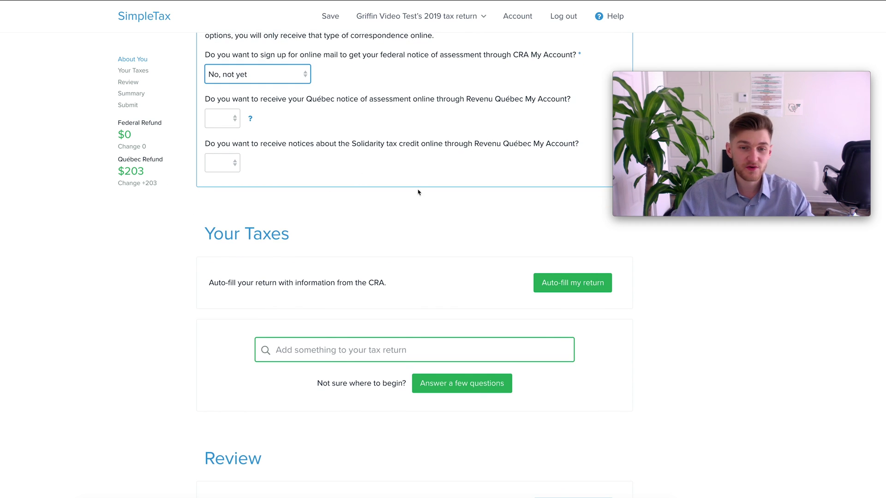
drag(206, 209, 323, 210)
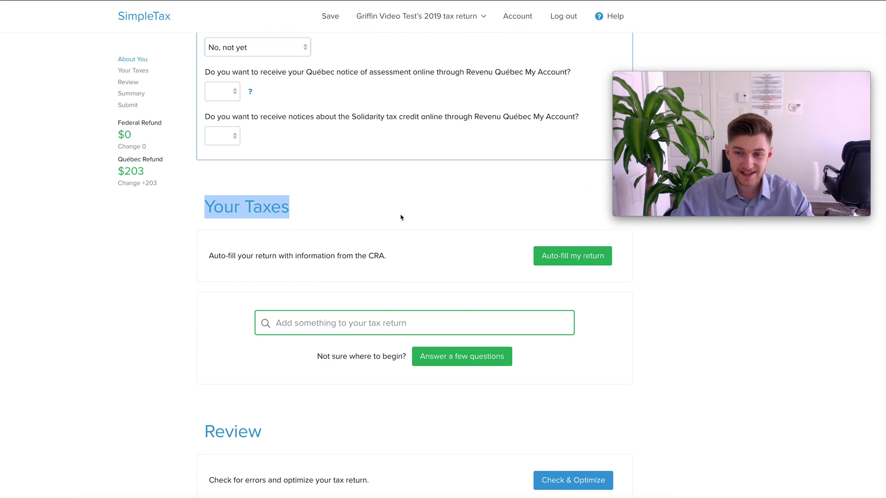
click(370, 232)
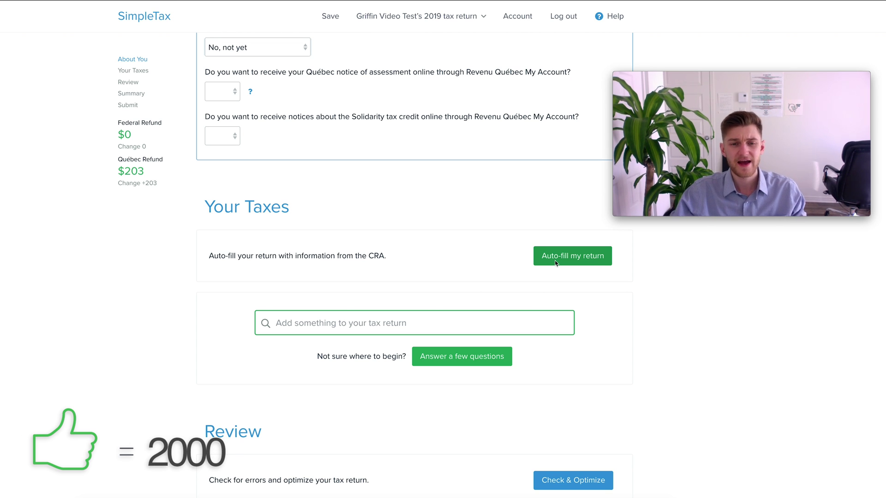
scroll(447, 243, down, 1)
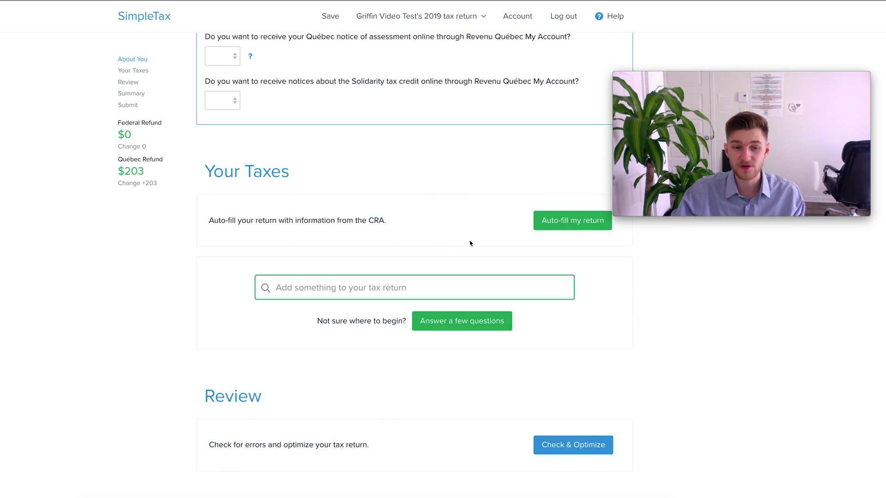
scroll(418, 241, down, 1)
Step: Add an Employment Income T4/RL-1 slip by searching 't4'
click(312, 258)
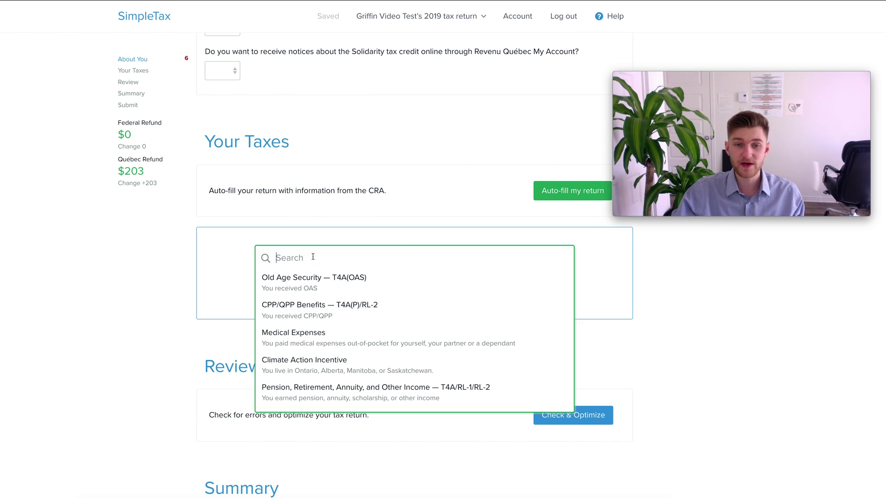
click(134, 251)
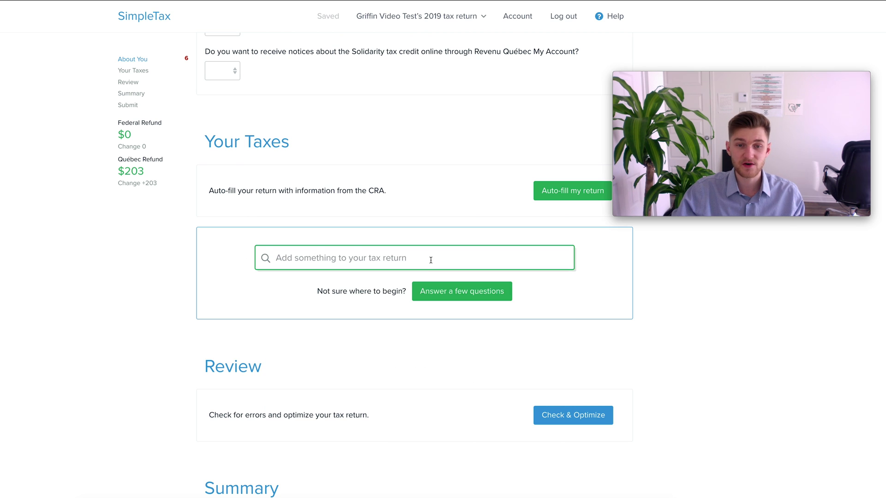
click(405, 259)
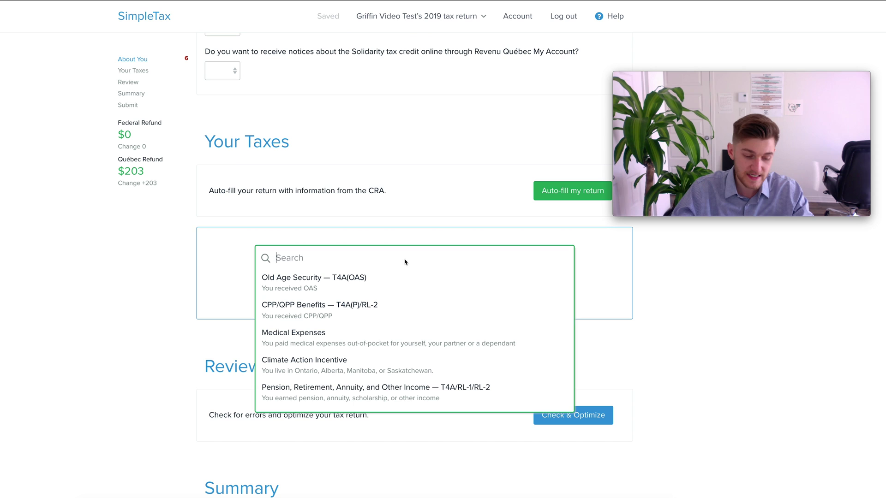
text(t4)
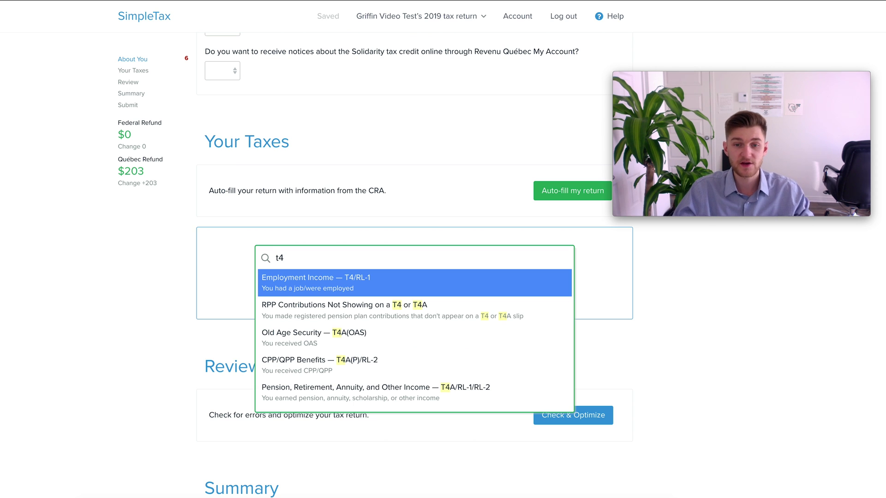
click(337, 285)
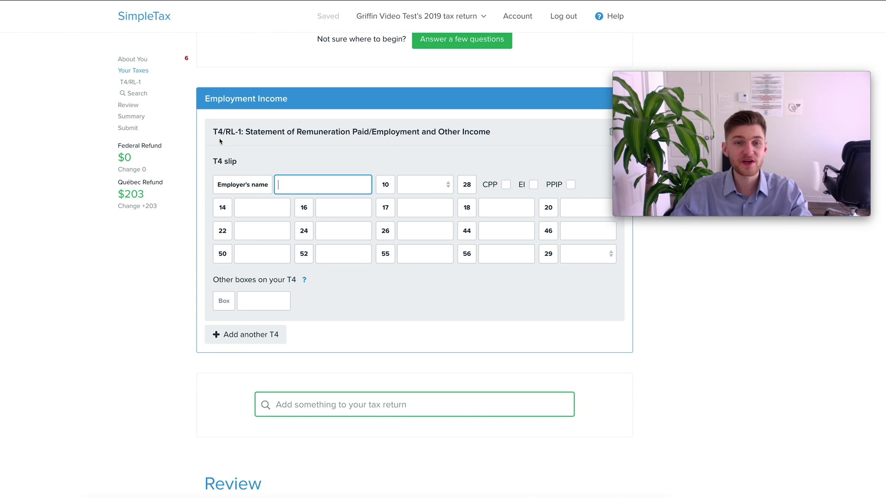
Step: Add a Medical Expenses section to the return
scroll(417, 197, up, 5)
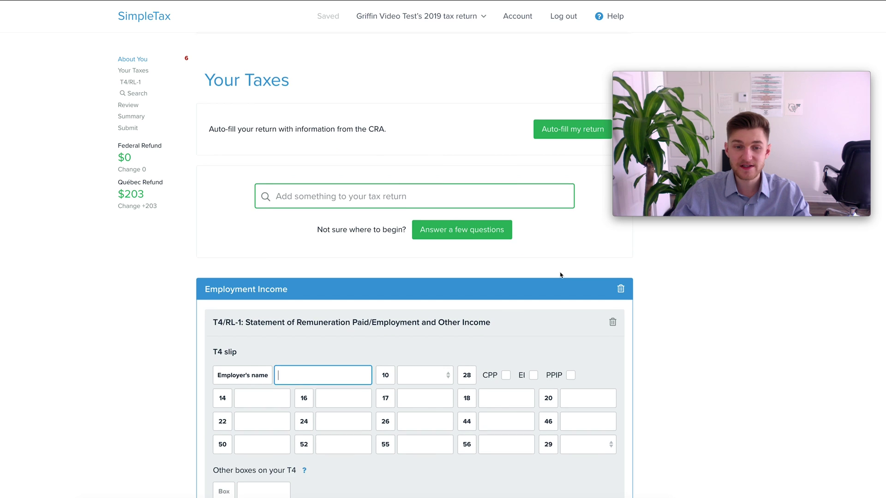
scroll(511, 222, down, 1)
scroll(177, 255, down, 2)
scroll(178, 256, up, 2)
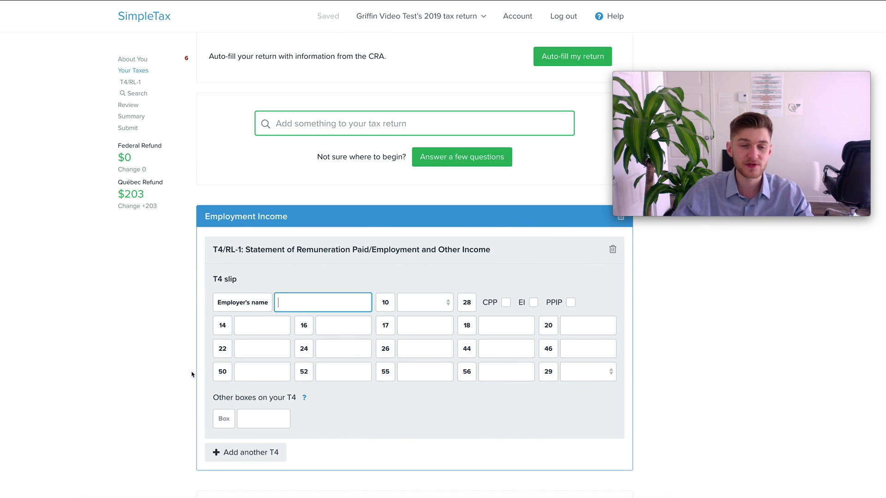
drag(698, 77, 713, 74)
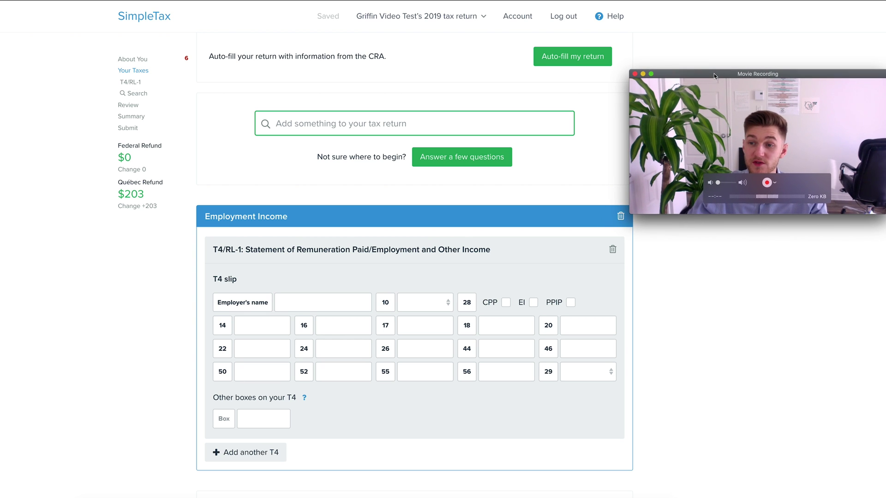
click(332, 128)
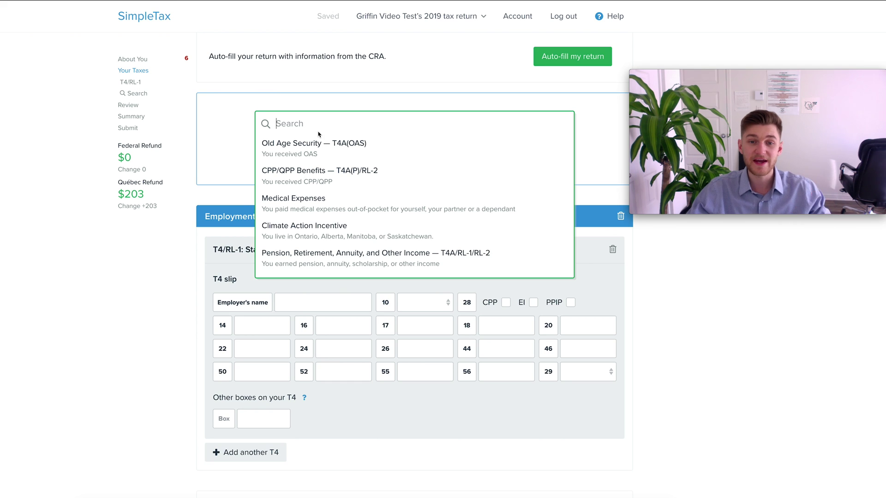
scroll(362, 288, up, 2)
click(362, 289)
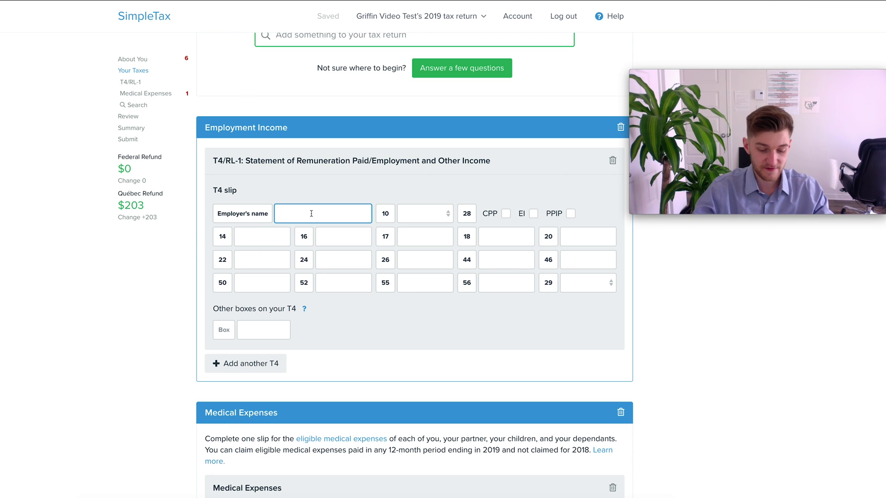
Step: Fill the T4 with employer 'koala consulting co', box 14 income 70,000.00 and box 10 province QC
text(koal)
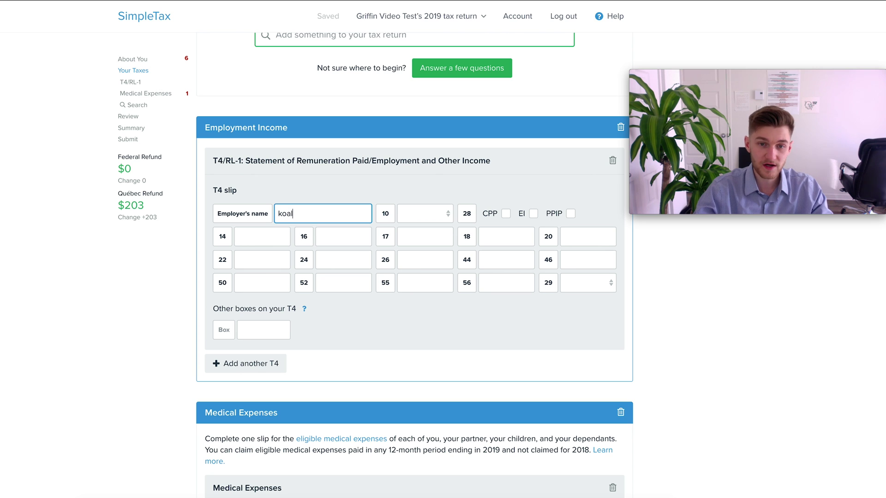
text(a consulting co)
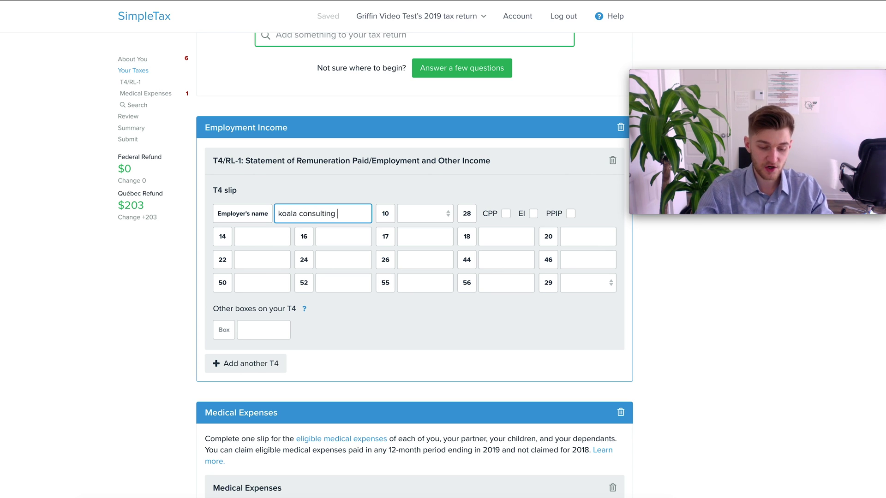
click(270, 235)
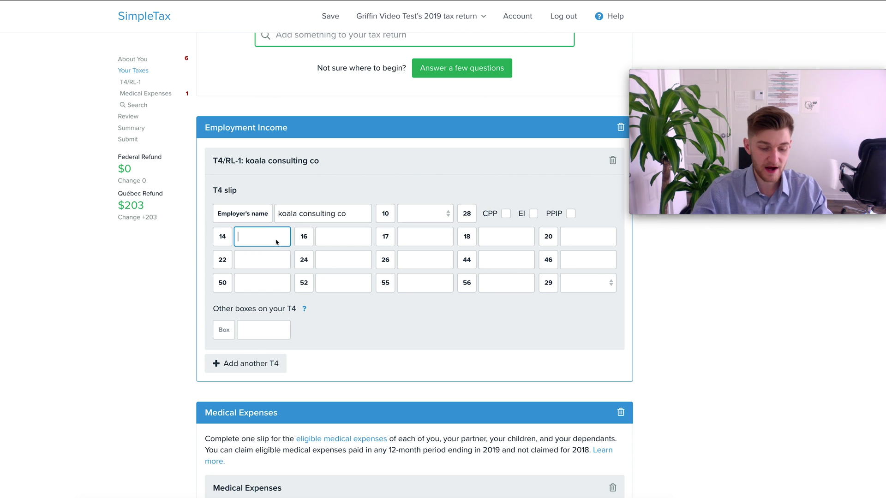
text(700000)
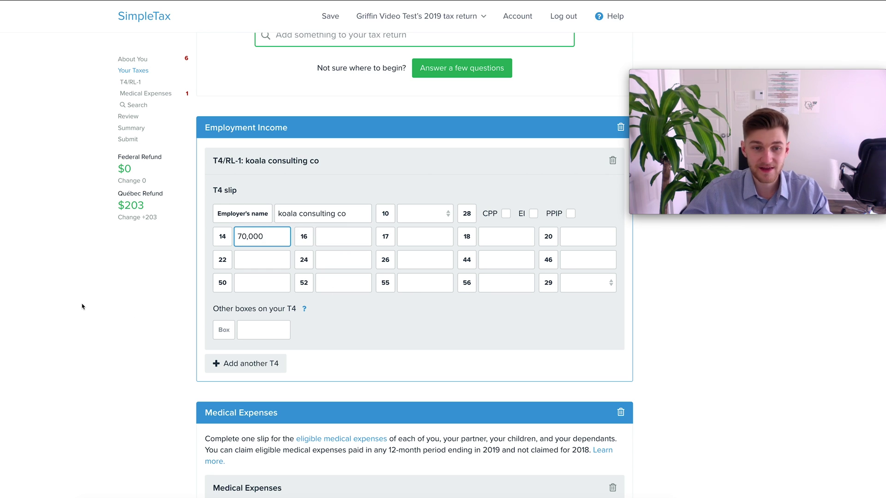
click(82, 305)
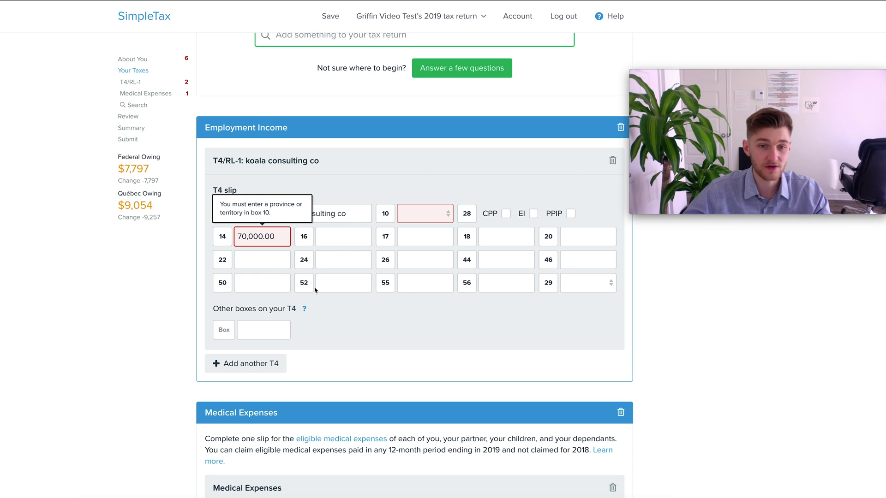
click(411, 218)
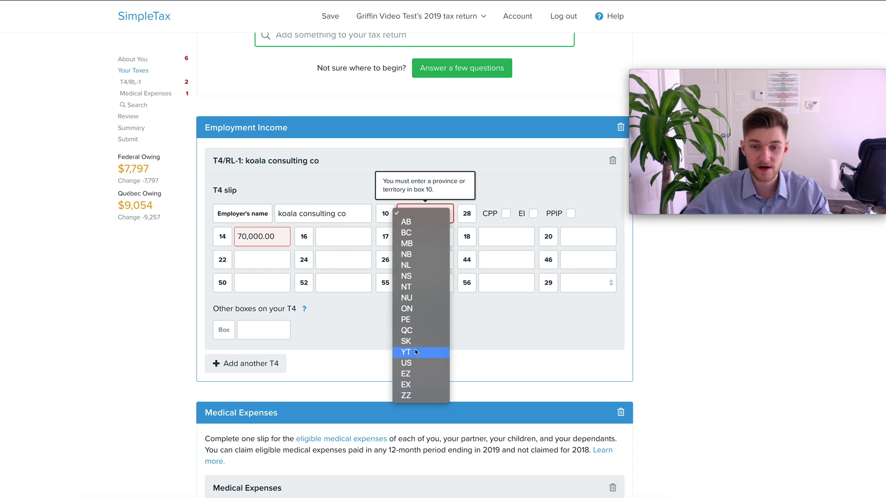
click(414, 331)
click(260, 238)
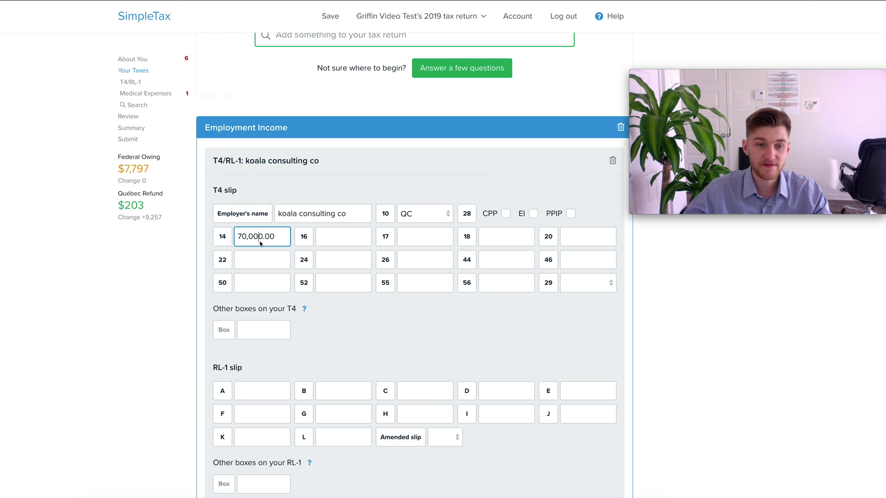
drag(120, 158, 162, 158)
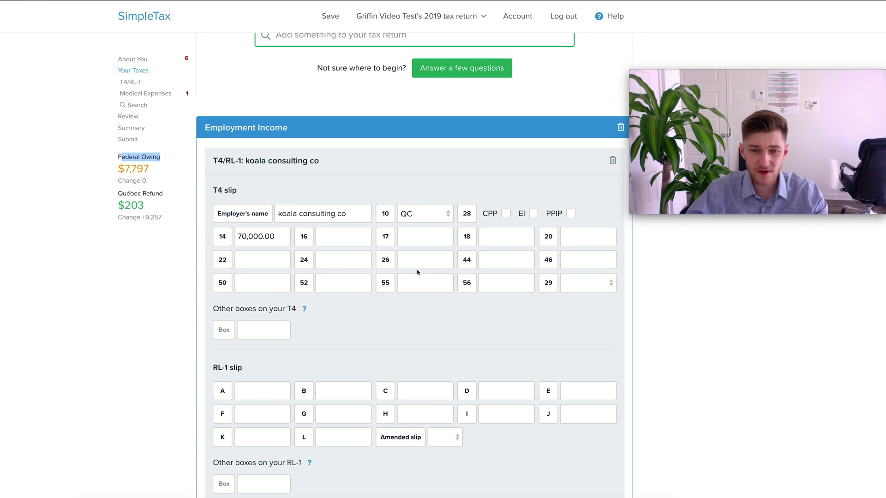
click(339, 245)
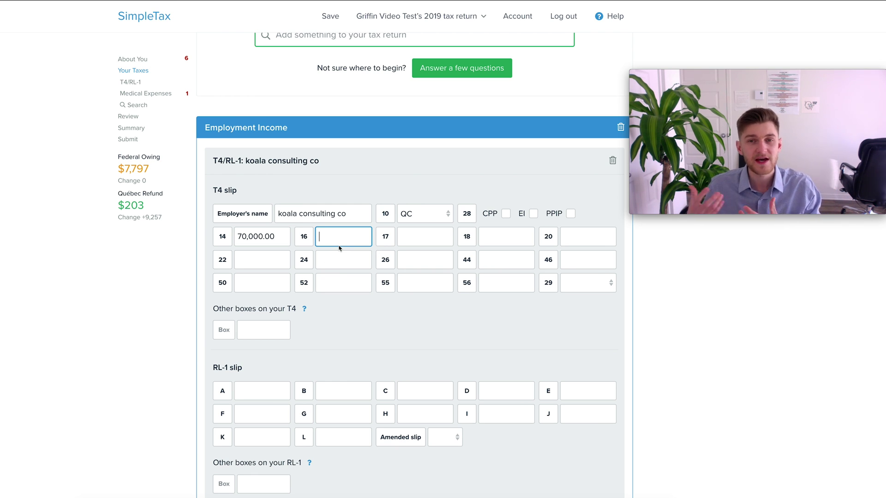
Step: Add a second T4 slip for 'Lion consulting' with 60,000 in box 14
scroll(324, 298, up, 2)
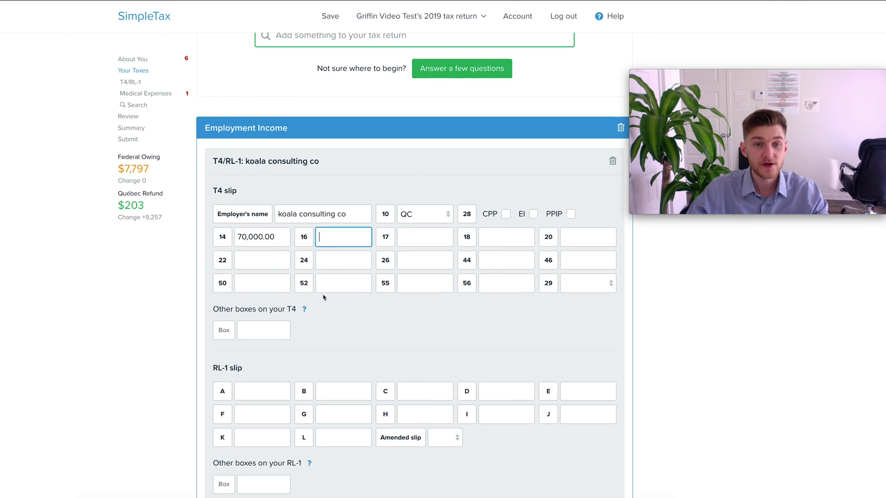
scroll(321, 290, down, 5)
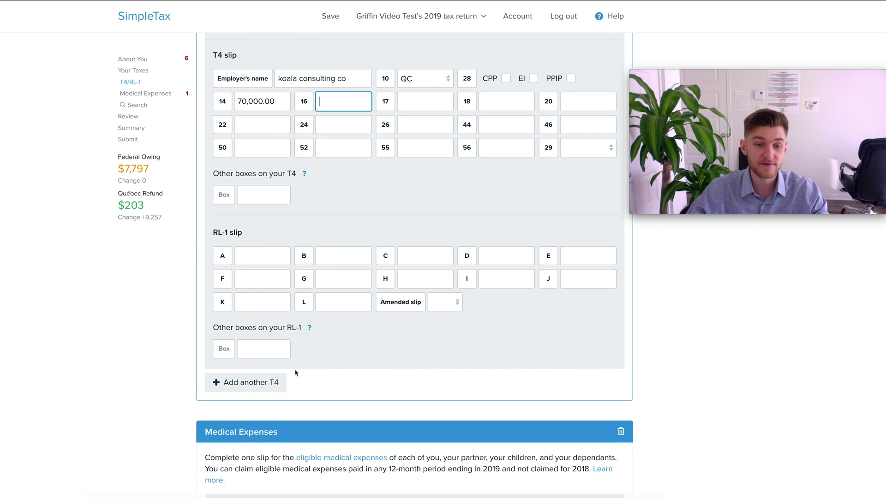
click(251, 389)
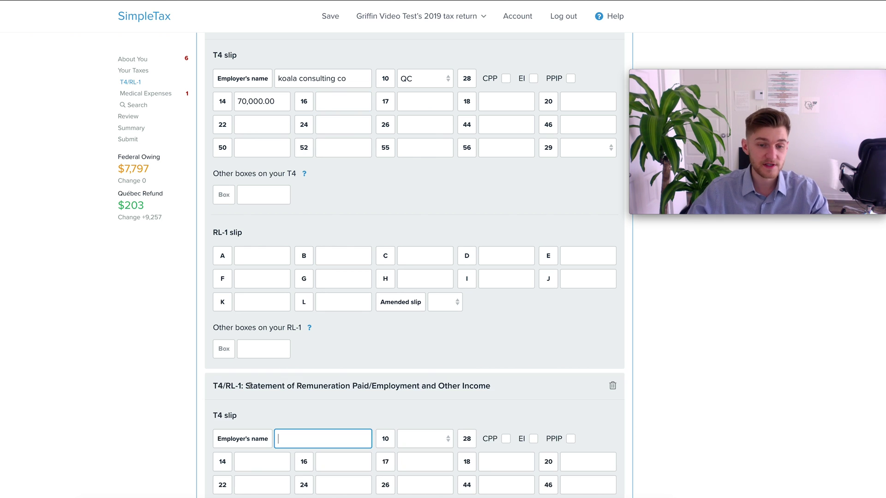
scroll(397, 355, down, 2)
text(L)
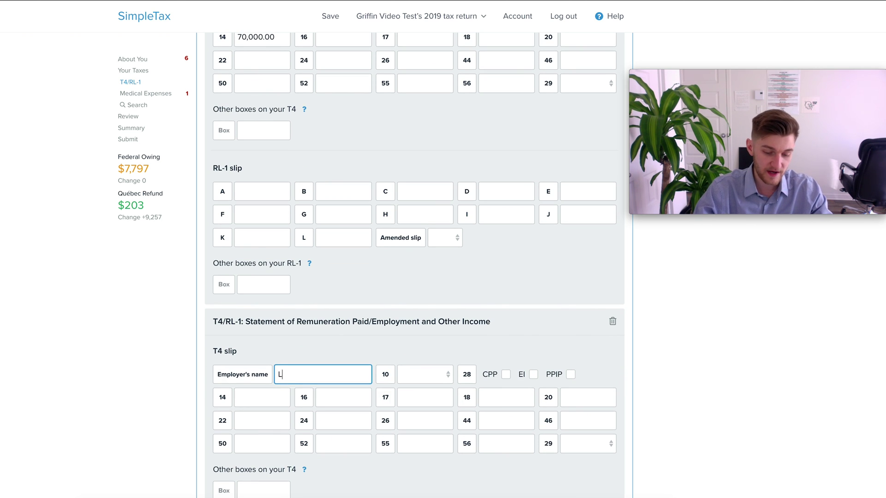
text(ion consulting)
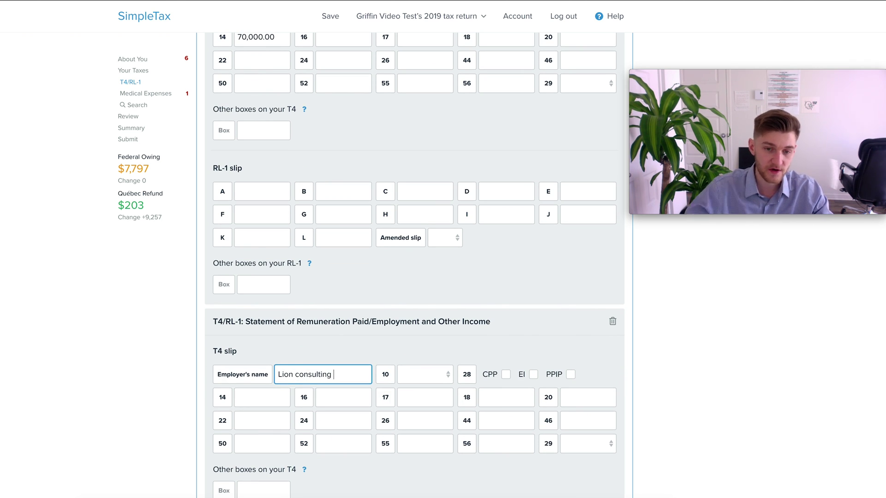
click(264, 404)
text(600000.00)
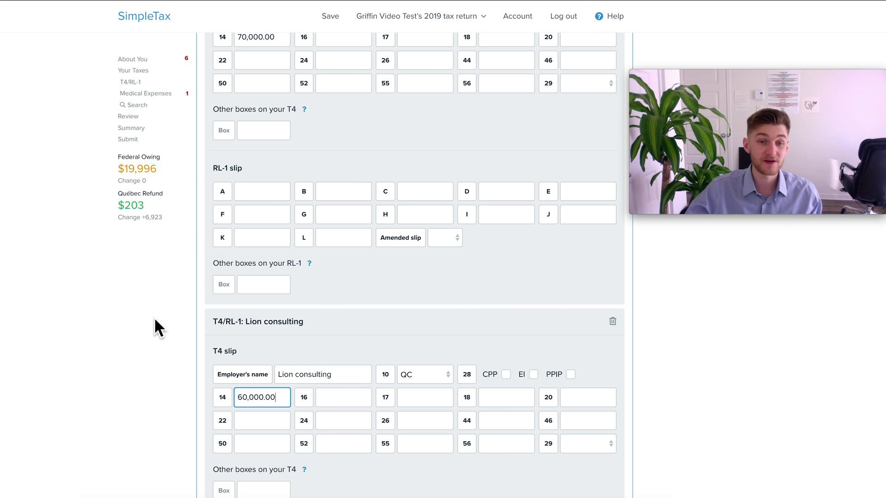
Step: Highlight the Québec refund amount 203 and the RL-1 slip heading
scroll(155, 320, up, 2)
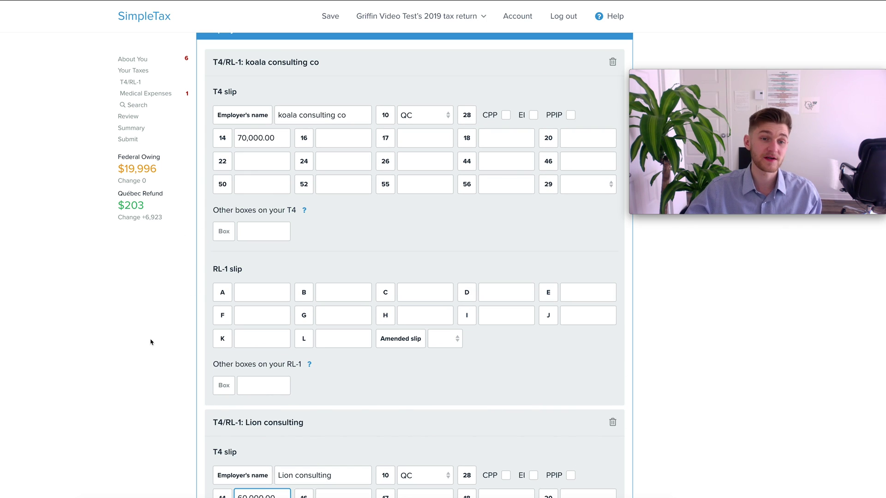
drag(124, 206, 144, 206)
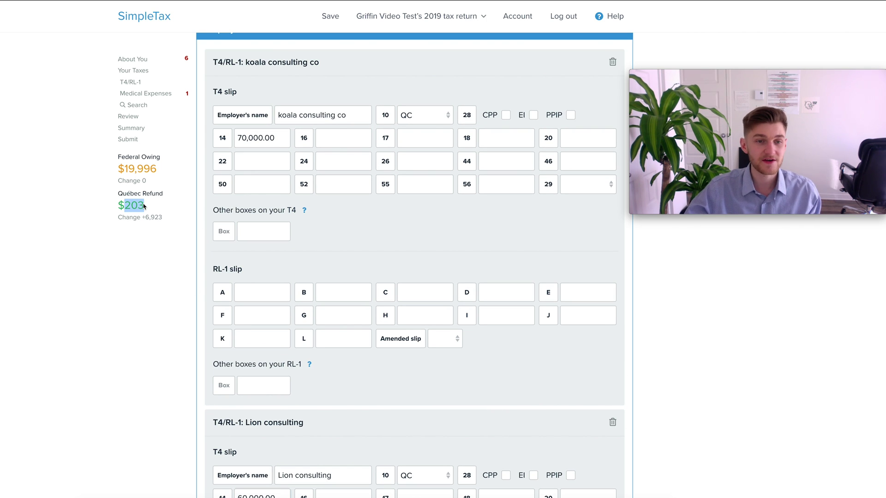
click(109, 241)
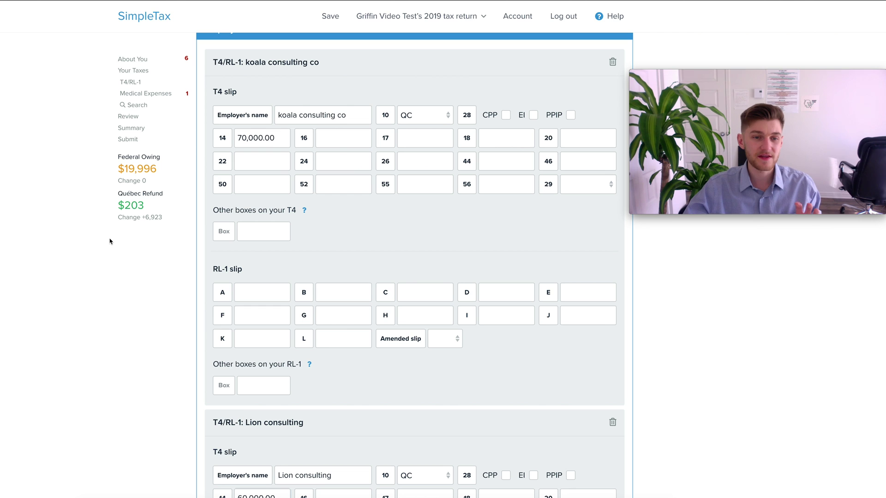
drag(211, 269, 247, 273)
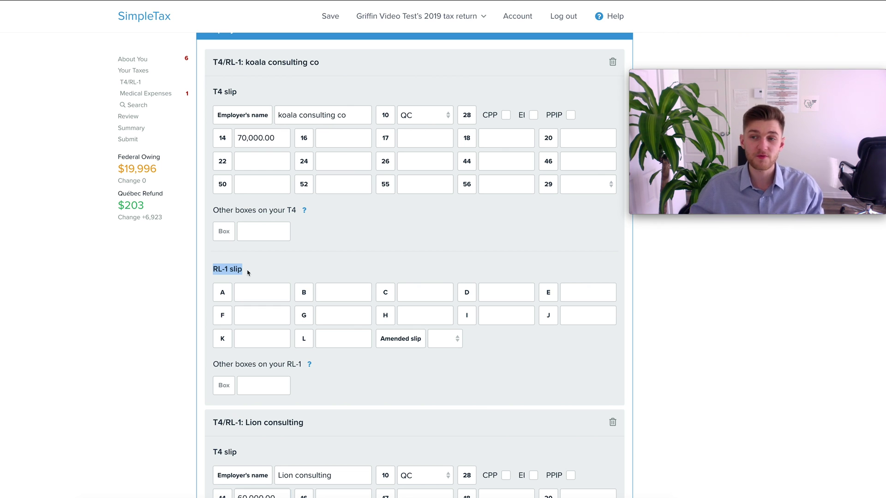
Step: Enter 8,000 tax deducted in box 22 of the koala consulting T4, bringing federal owing to 11,996
scroll(277, 240, up, 1)
click(242, 227)
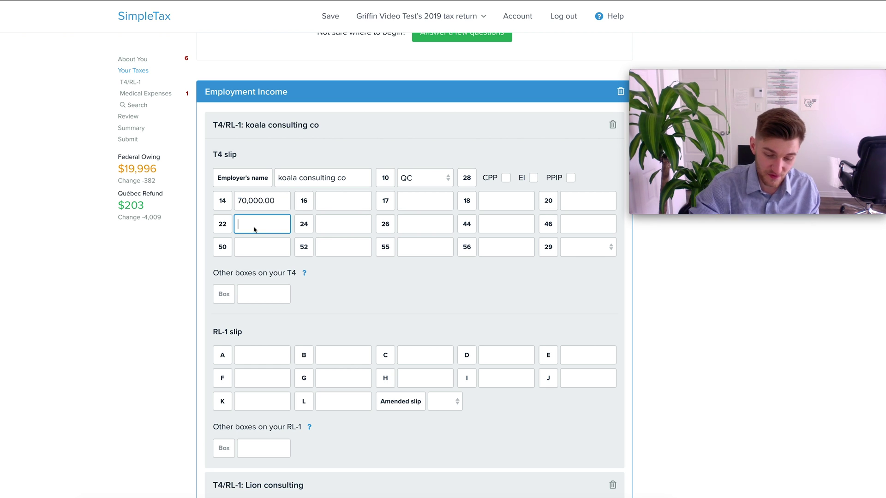
text(8000)
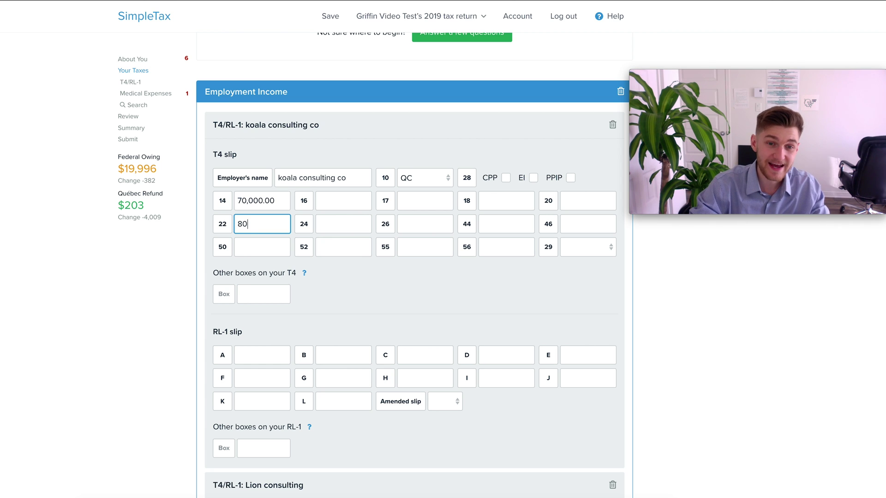
click(174, 276)
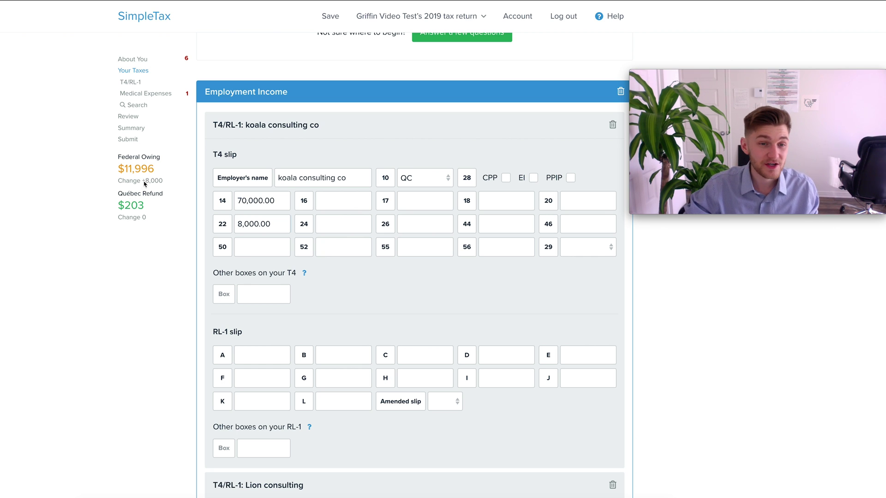
drag(144, 184, 163, 185)
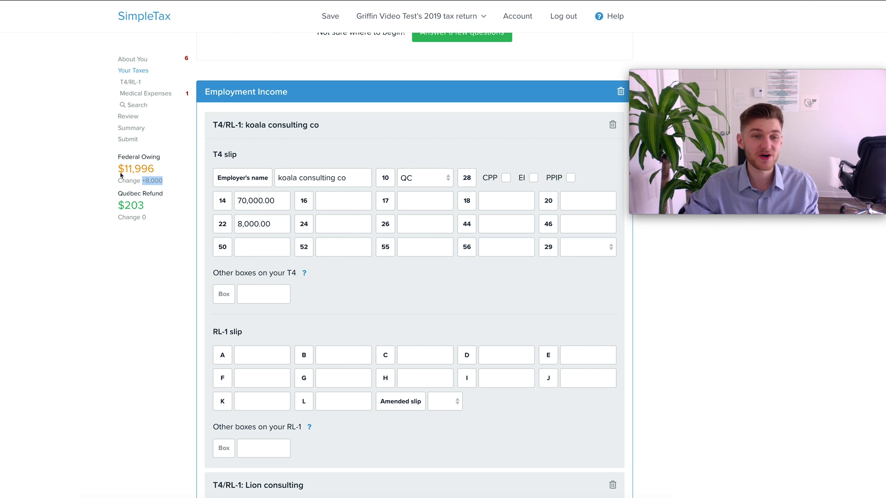
double_click(129, 171)
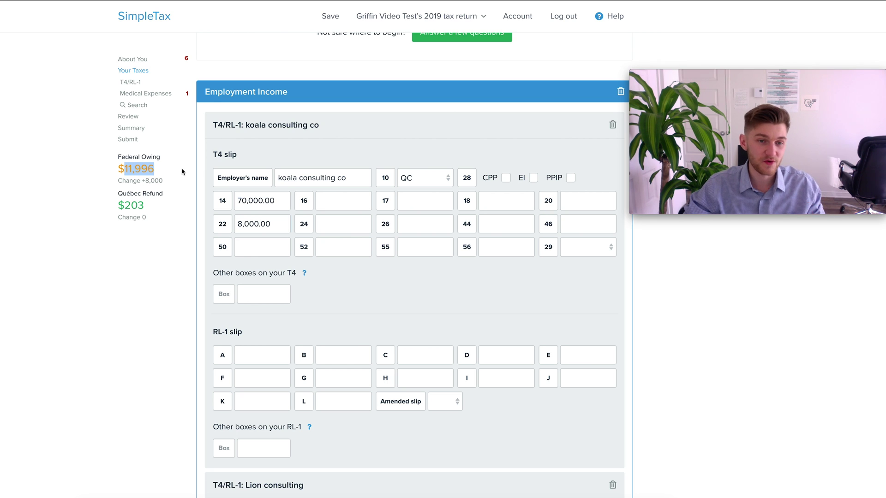
click(148, 175)
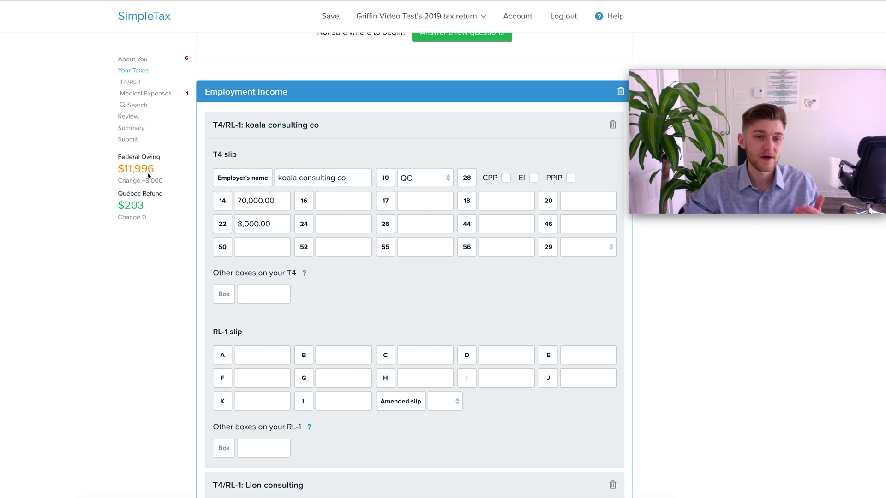
Step: Enter 6,000 tax deducted in box 22 of the Lion consulting T4
scroll(277, 284, down, 5)
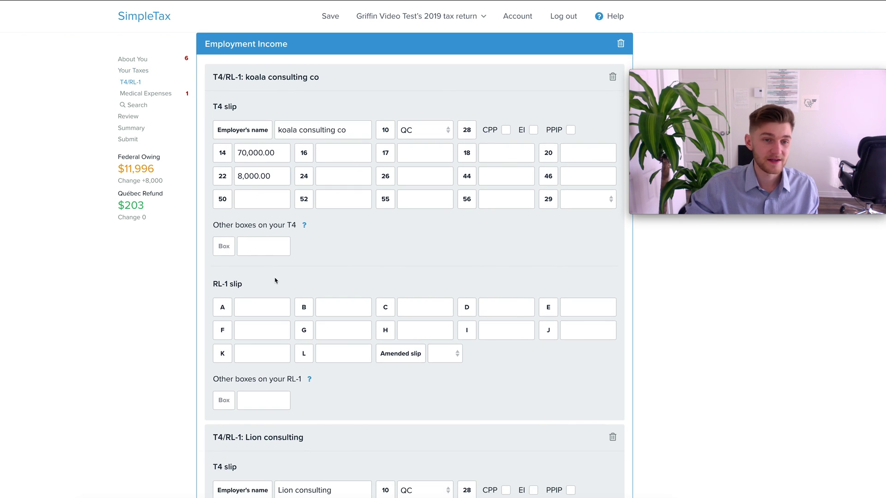
click(266, 366)
text(6000)
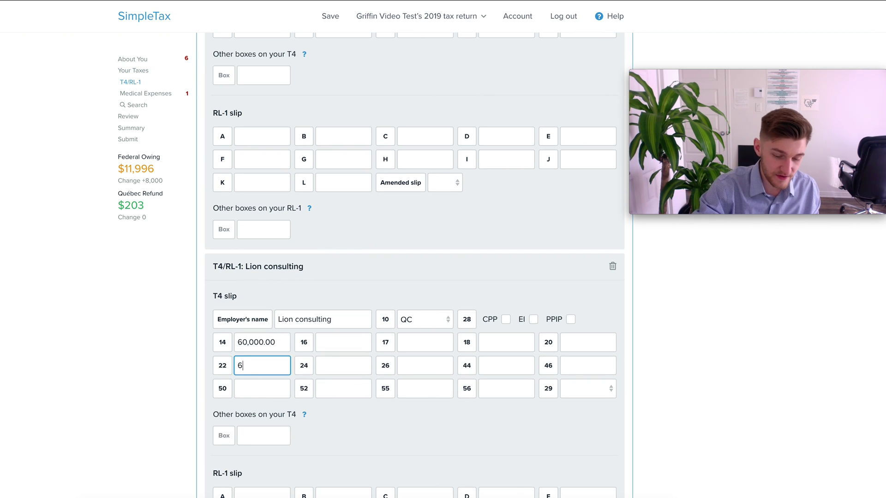
click(180, 317)
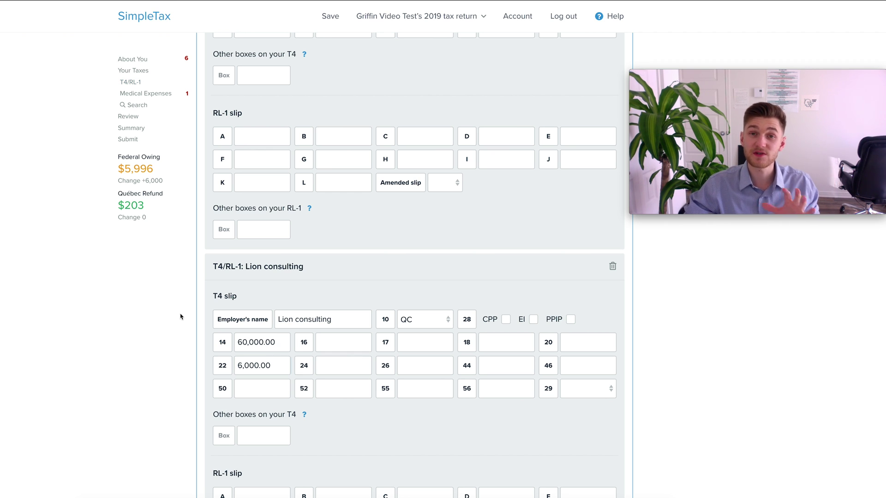
scroll(360, 298, down, 2)
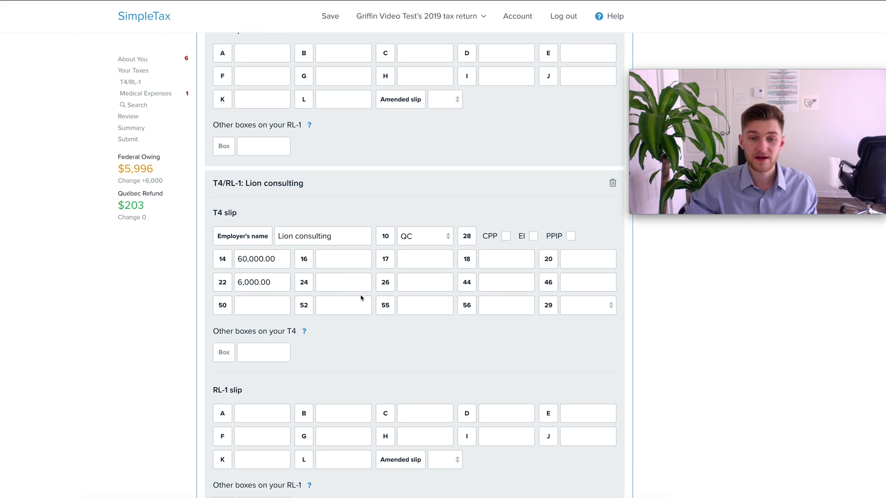
scroll(361, 296, down, 1)
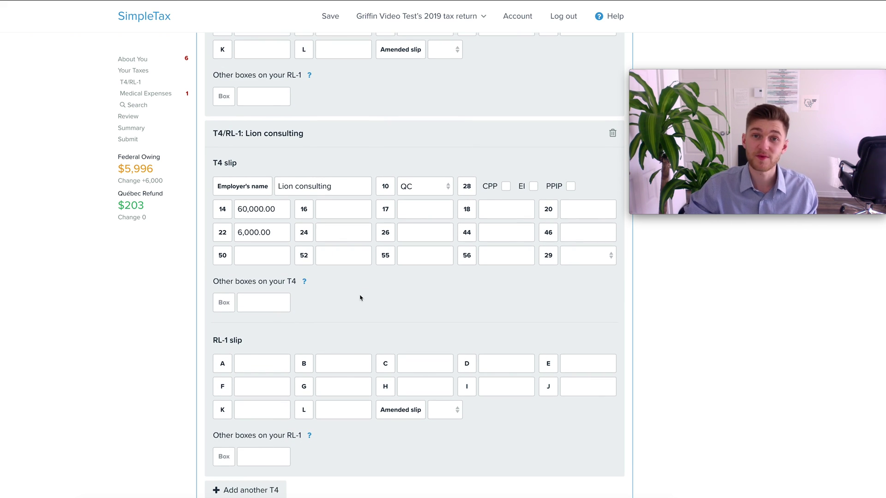
scroll(360, 298, down, 10)
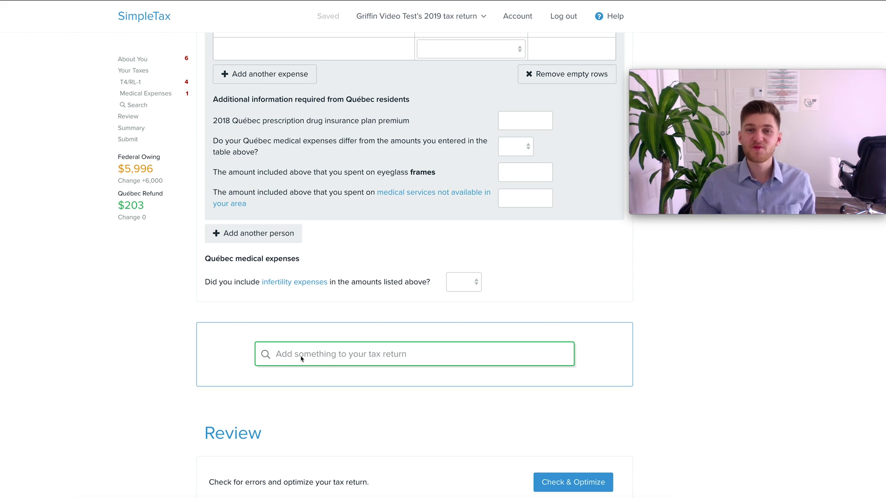
Step: Add the T2125 Business, Professional, and Commission Income section via a 't212' search
click(301, 358)
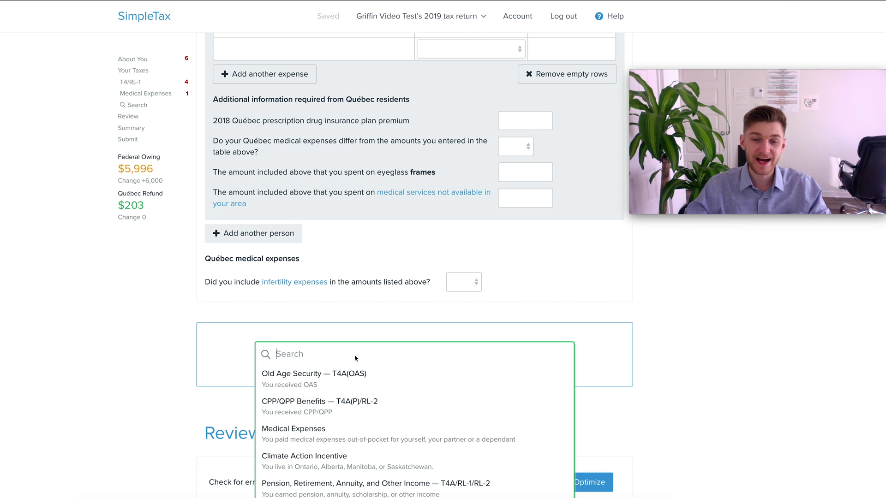
scroll(369, 378, down, 3)
scroll(372, 383, down, 10)
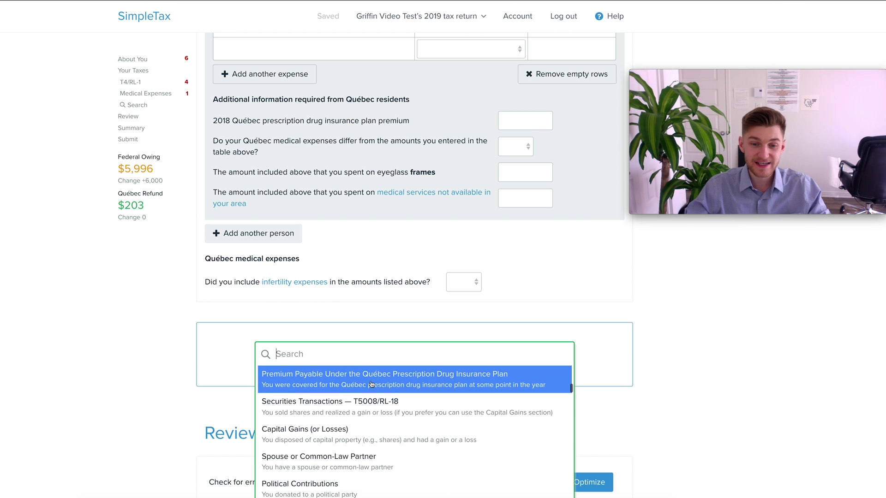
scroll(372, 384, down, 15)
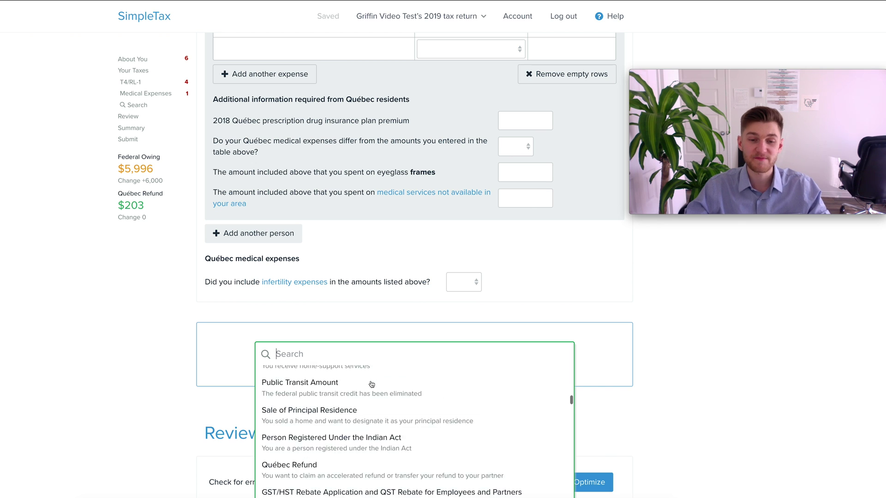
scroll(372, 384, down, 5)
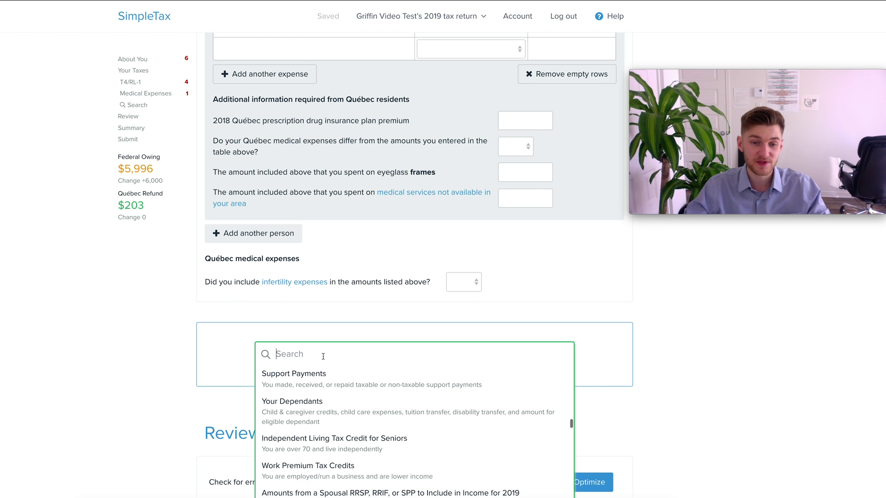
text(t)
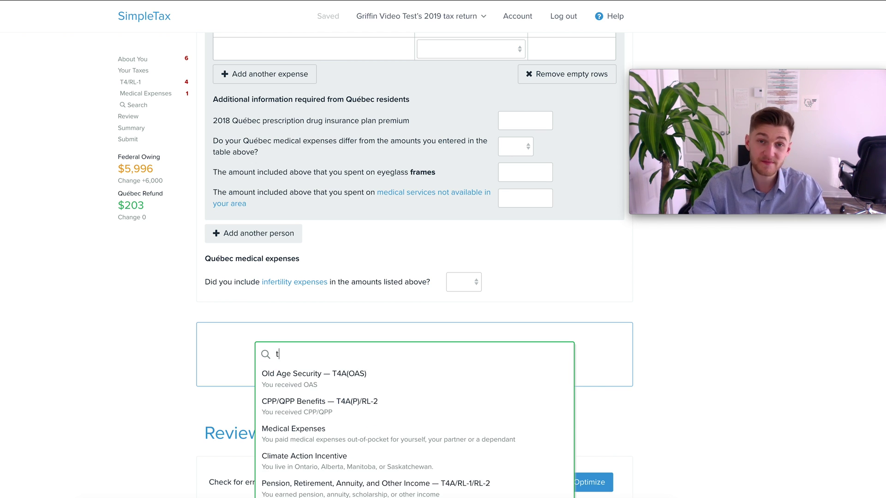
text(212)
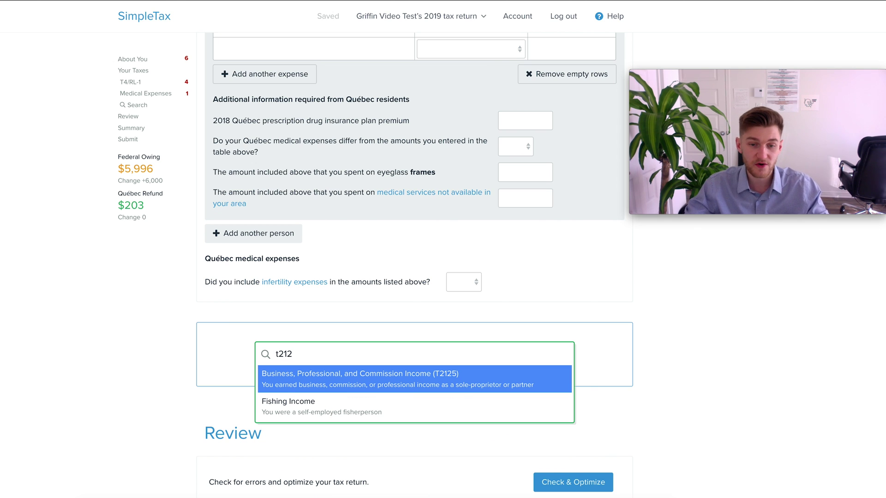
click(403, 377)
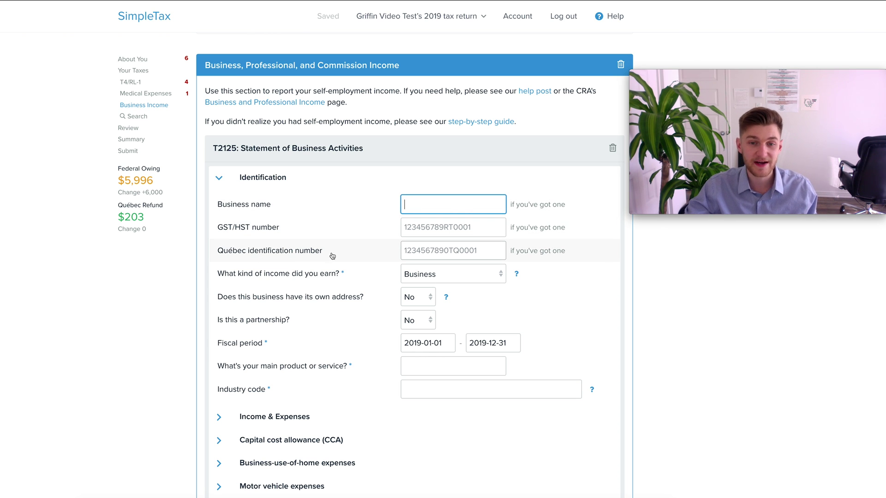
Step: Expand the T2125 Income & Expenses part and read the Rent expense explanation
scroll(435, 251, down, 3)
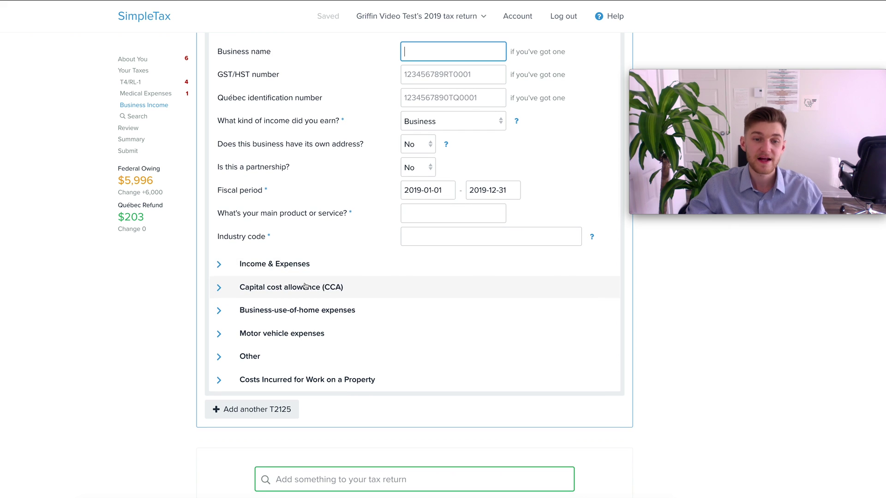
click(219, 267)
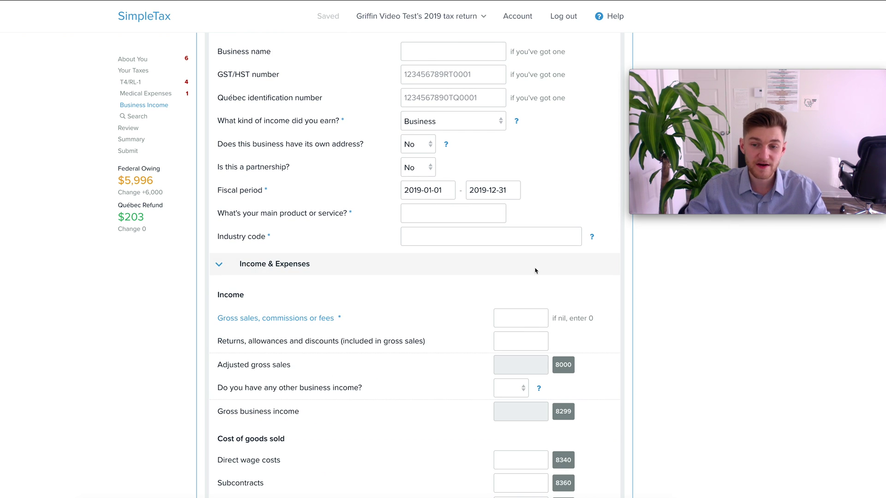
scroll(576, 271, down, 2)
scroll(590, 272, down, 1)
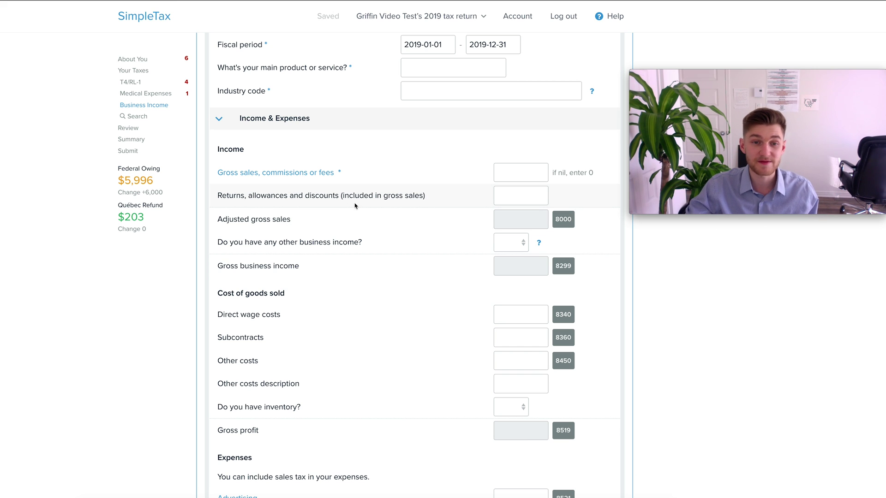
scroll(316, 181, up, 1)
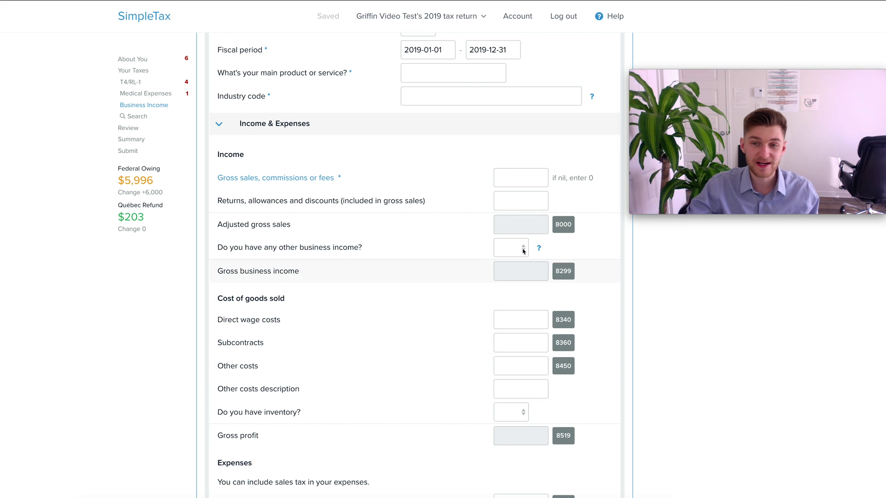
scroll(482, 310, down, 6)
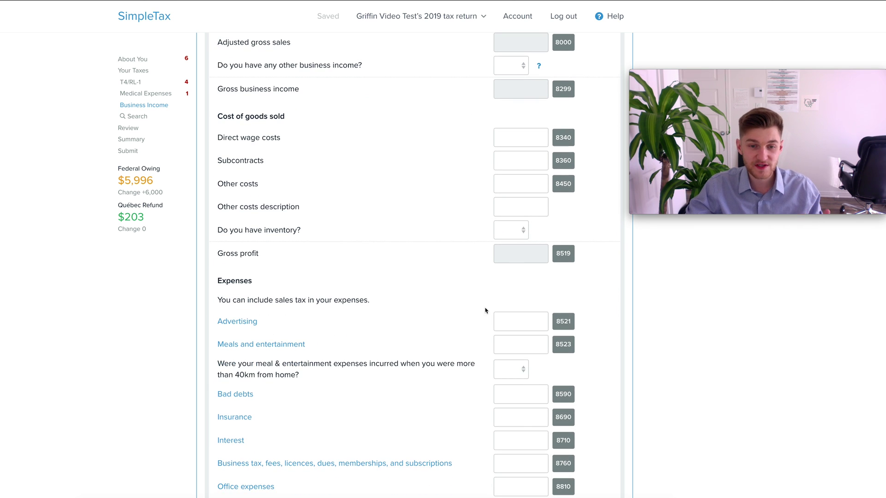
scroll(485, 310, down, 2)
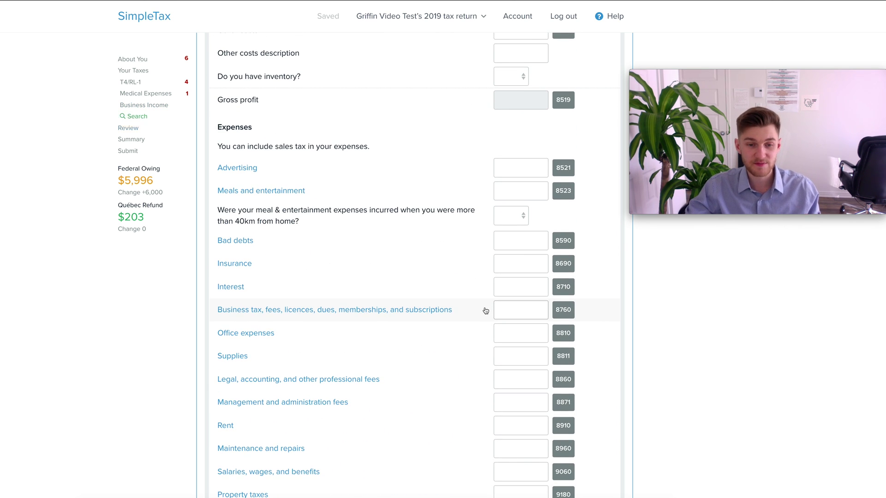
scroll(485, 311, down, 2)
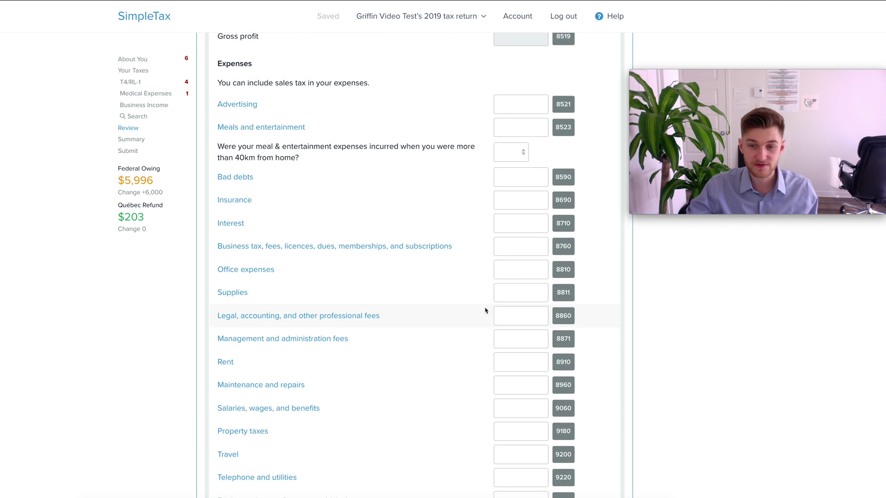
click(224, 363)
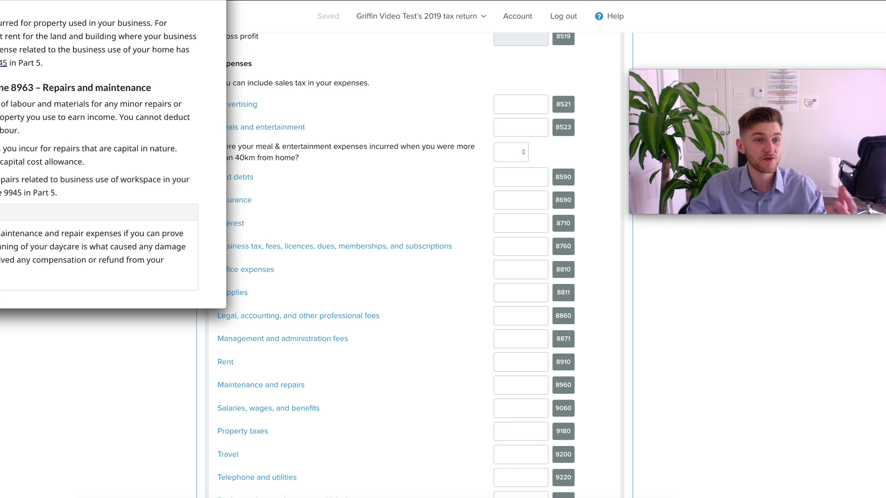
scroll(173, 193, up, 3)
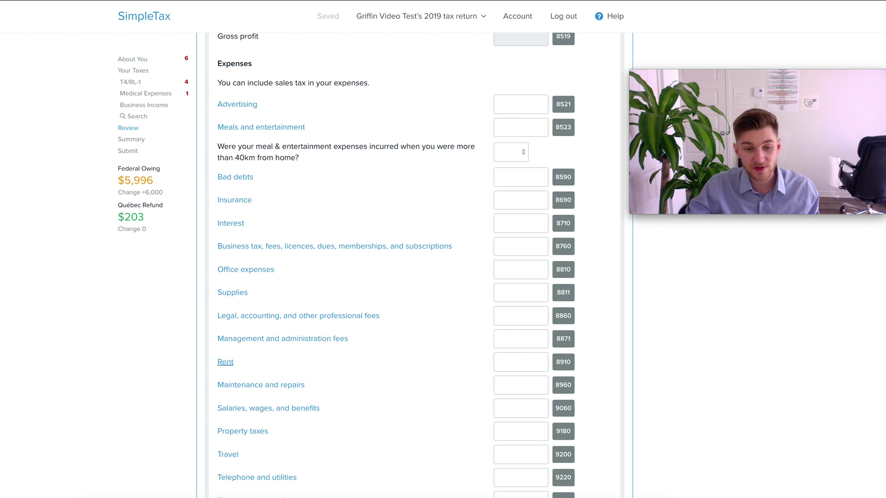
scroll(182, 222, down, 10)
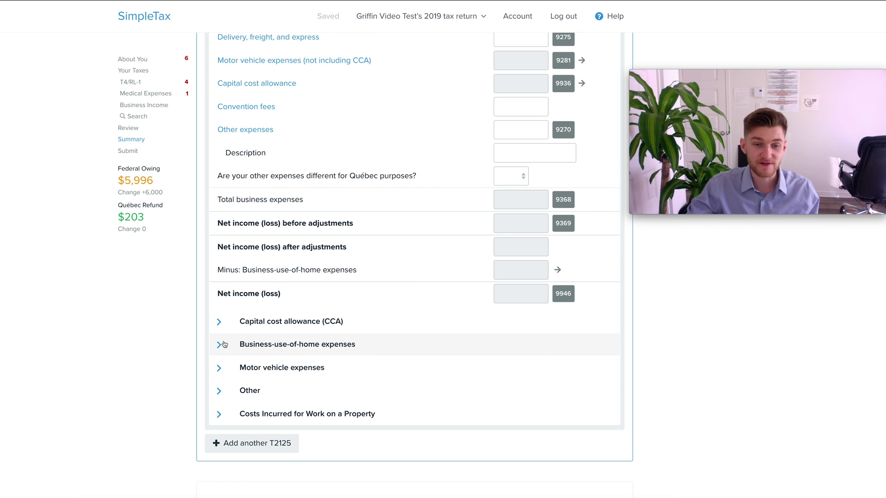
Step: Expand, then collapse, the Motor vehicle expenses and CCA parts, and collapse Identification
click(219, 368)
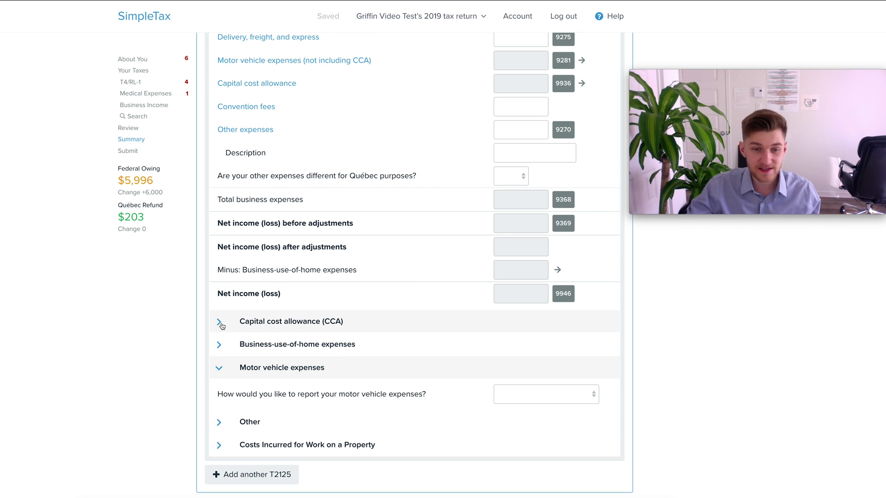
click(221, 325)
click(222, 325)
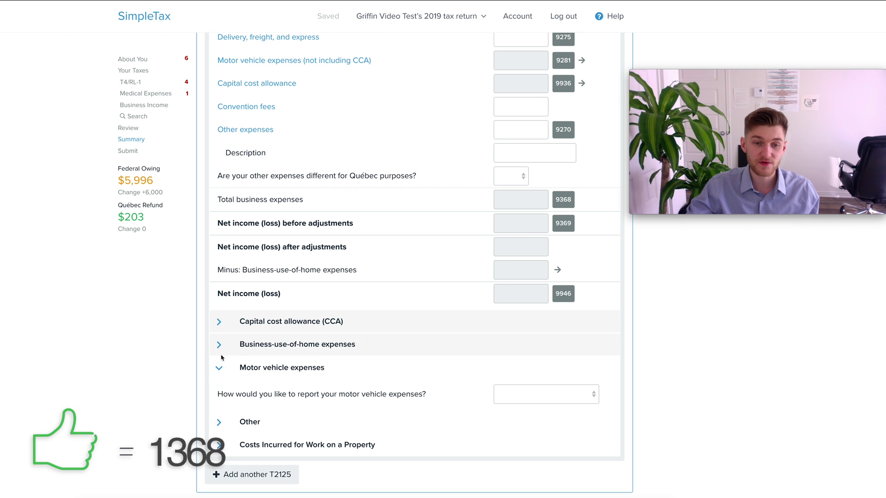
click(221, 368)
scroll(372, 390, up, 15)
scroll(372, 390, up, 3)
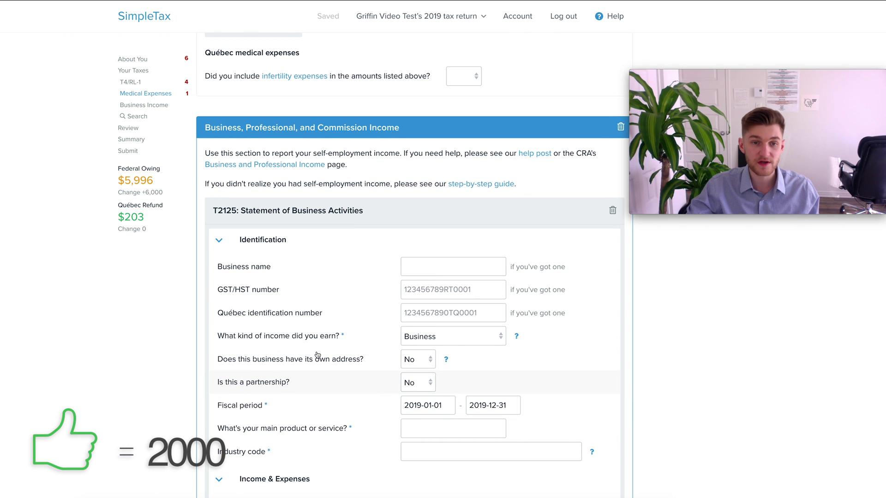
click(217, 247)
Step: Collapse the business Income & Expenses form and add a Rental Income section with a T776 statement
click(239, 261)
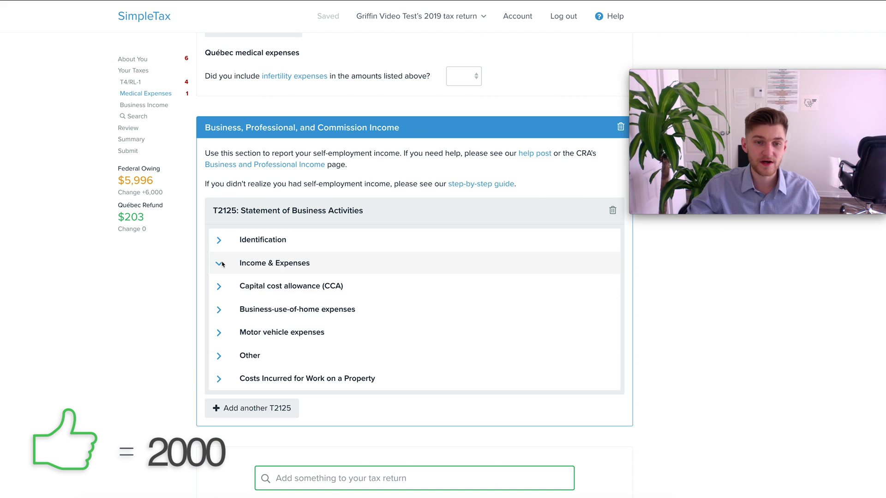
scroll(323, 283, down, 3)
click(378, 354)
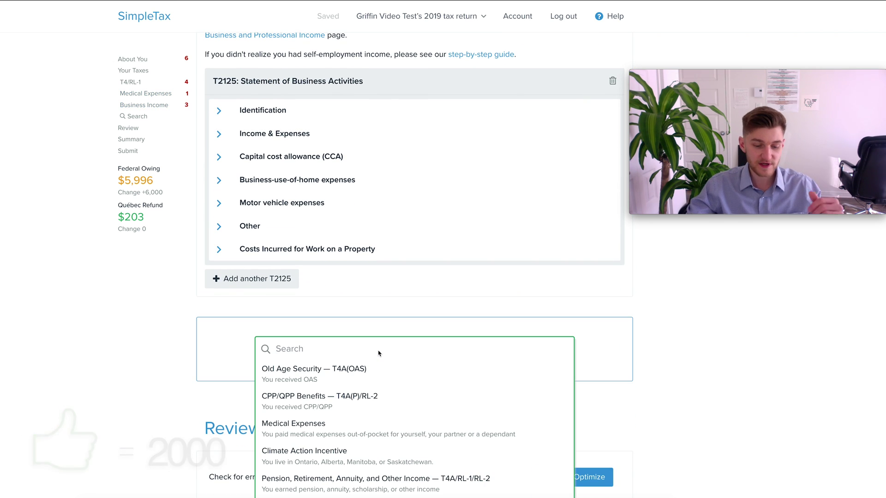
text(ren)
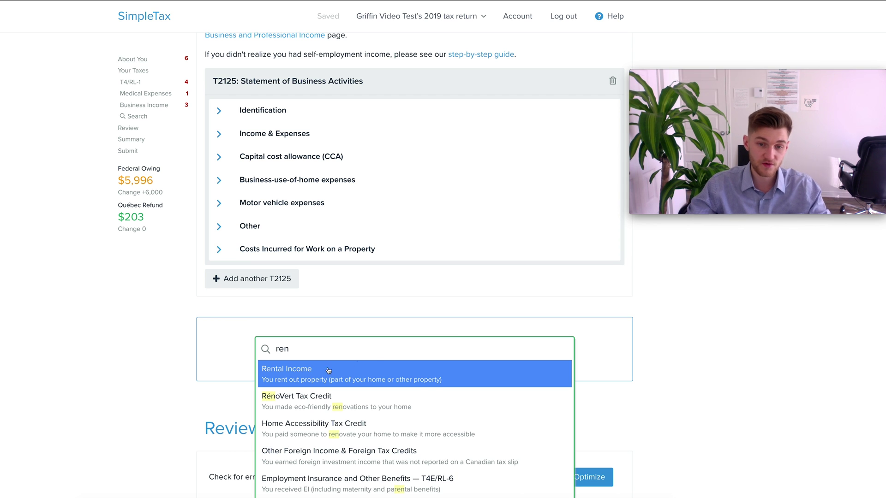
key(Return)
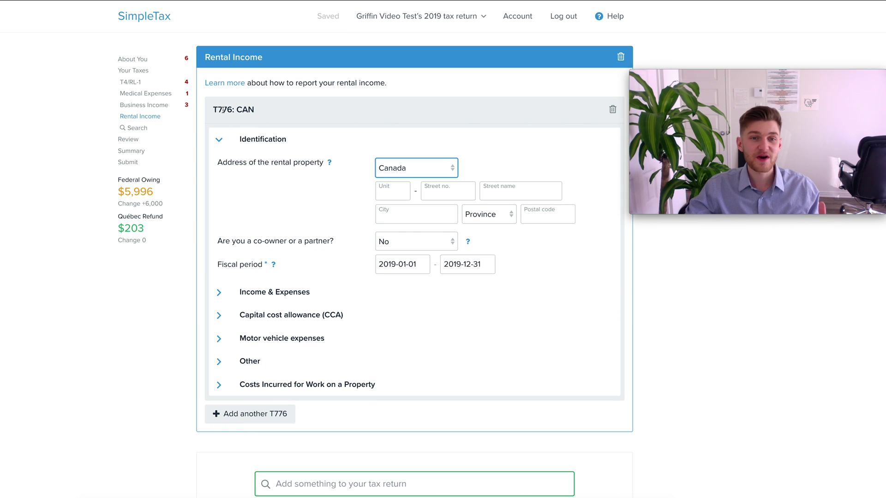
drag(215, 112, 236, 112)
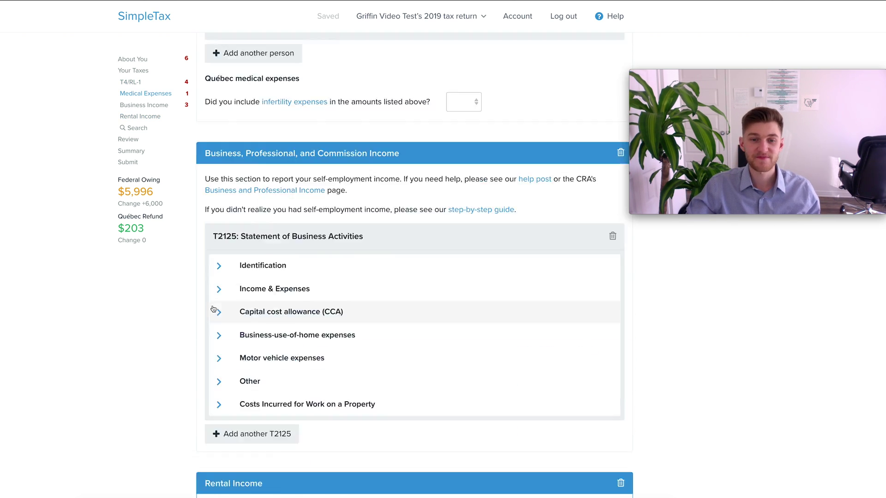
scroll(213, 308, down, 5)
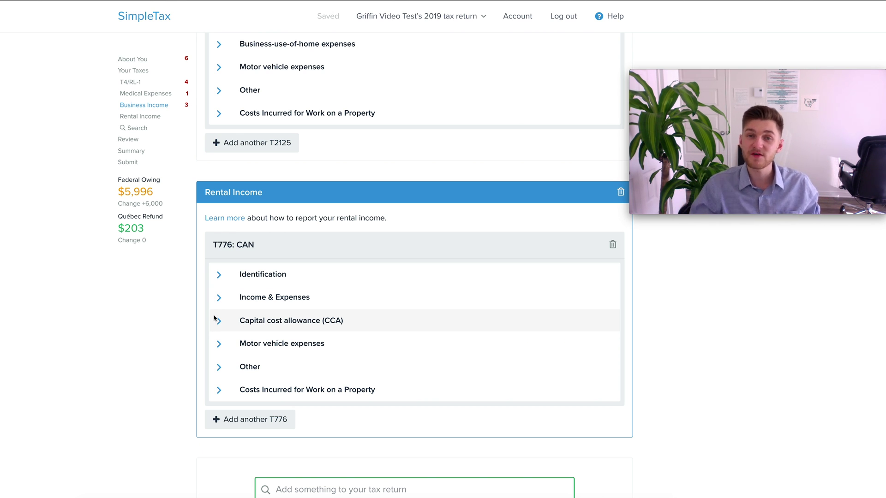
Step: Open the list of items to add, then dismiss it without adding anything
scroll(271, 297, down, 5)
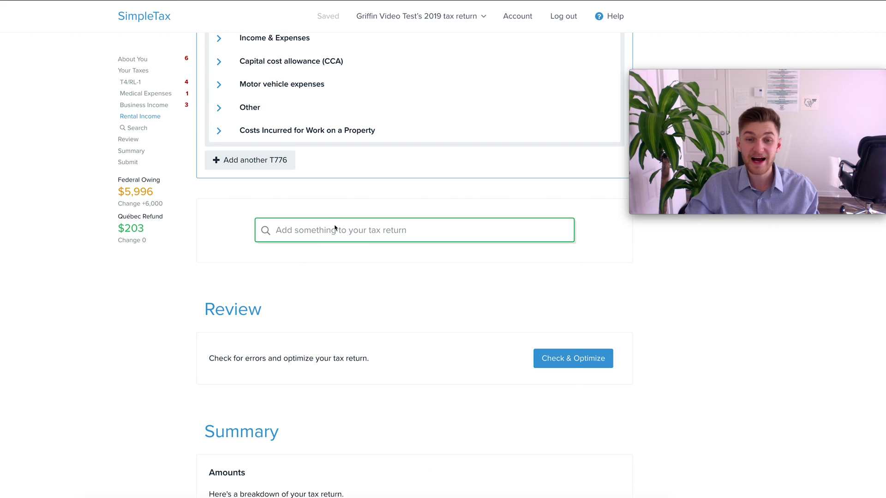
click(336, 230)
scroll(335, 286, down, 5)
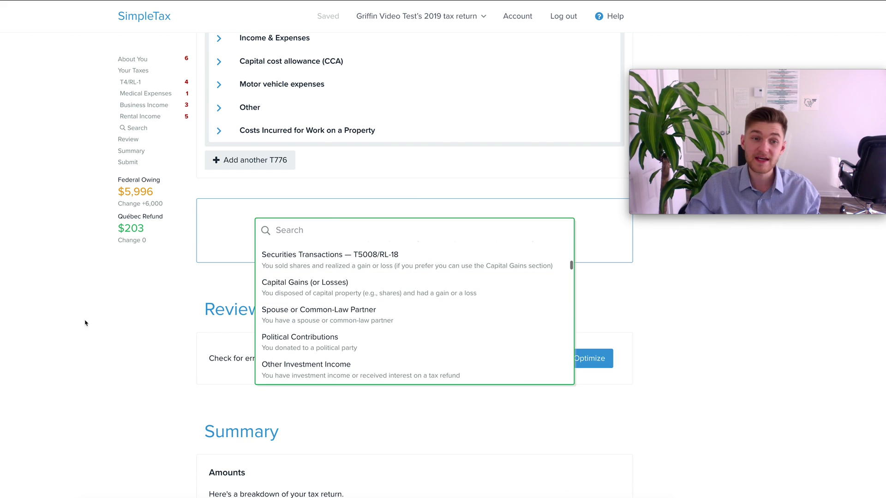
click(138, 324)
scroll(234, 307, up, 15)
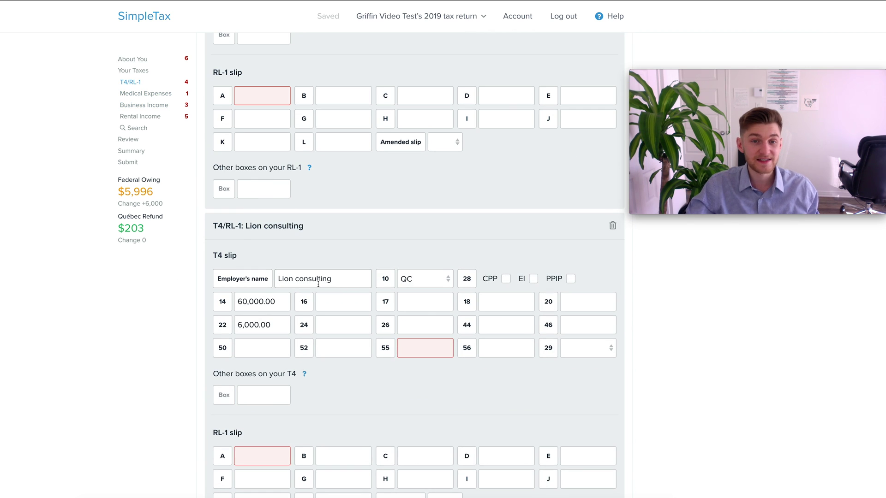
Step: Enter 25,000 as the box 22 tax deducted on the Lion consulting T4 slip
click(283, 326)
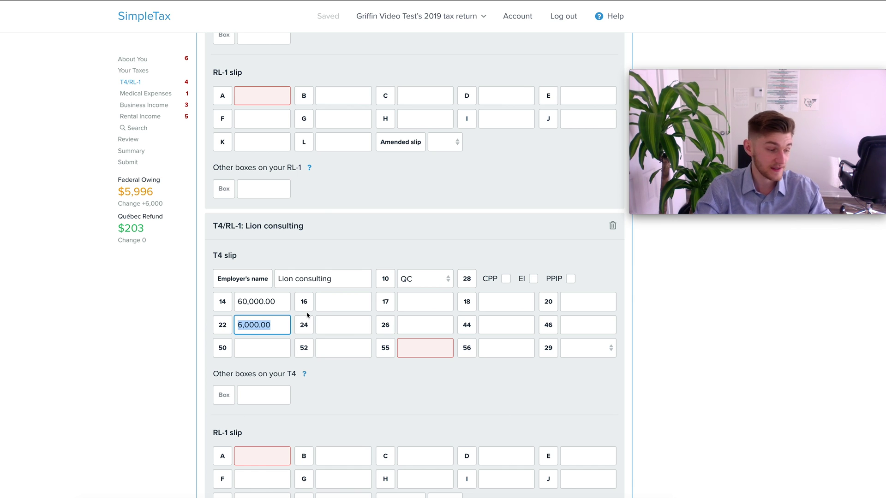
text(25)
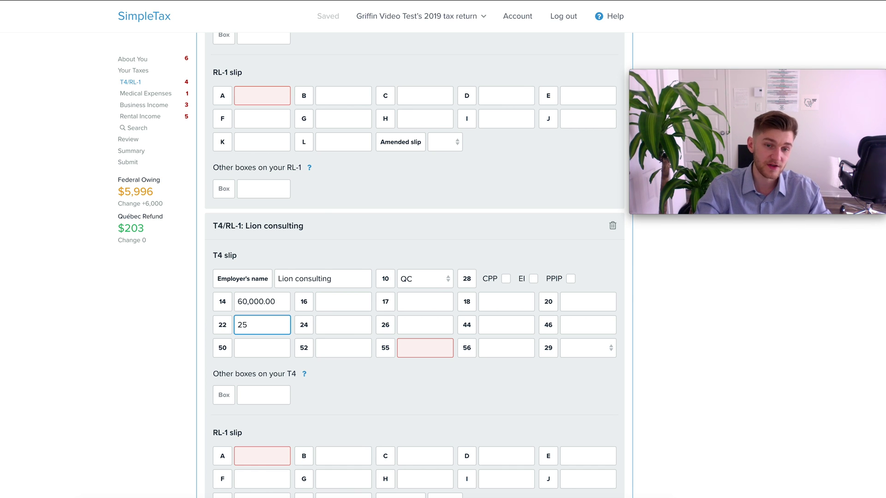
text(,000)
click(172, 349)
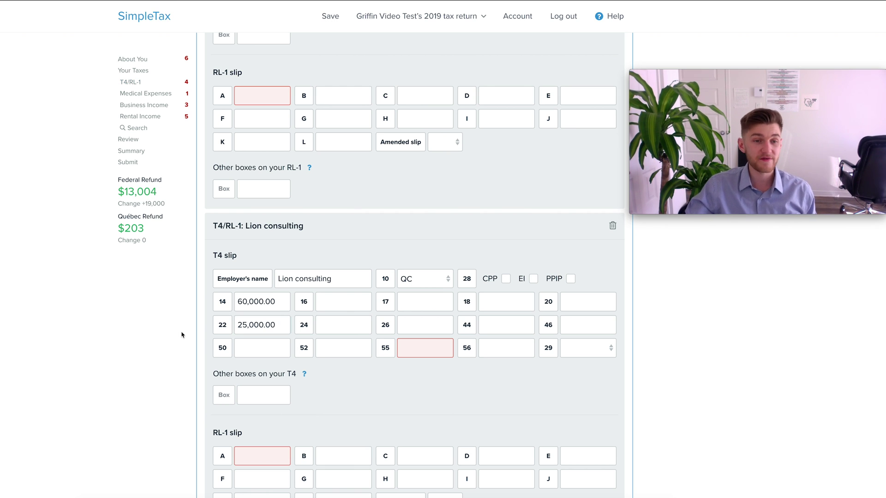
scroll(200, 288, down, 15)
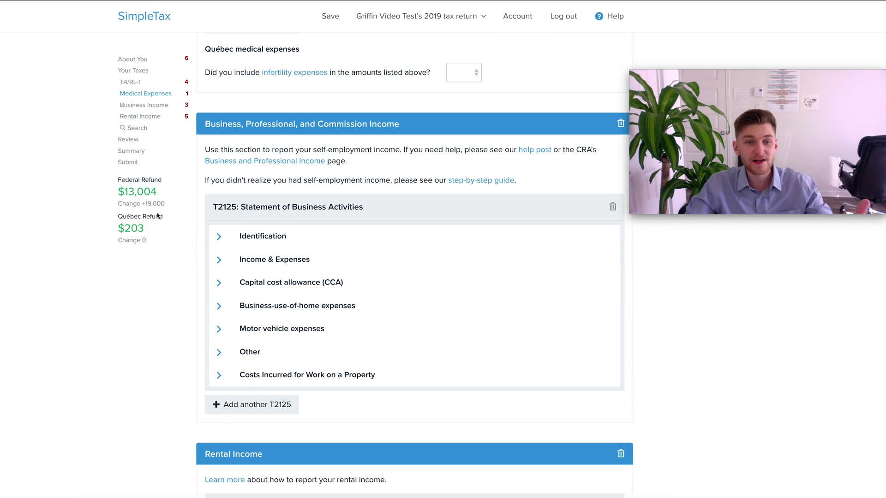
Step: Add an RRSP Contributions & Deduction section to the return via the 'rrsp' search
scroll(351, 296, down, 10)
click(354, 302)
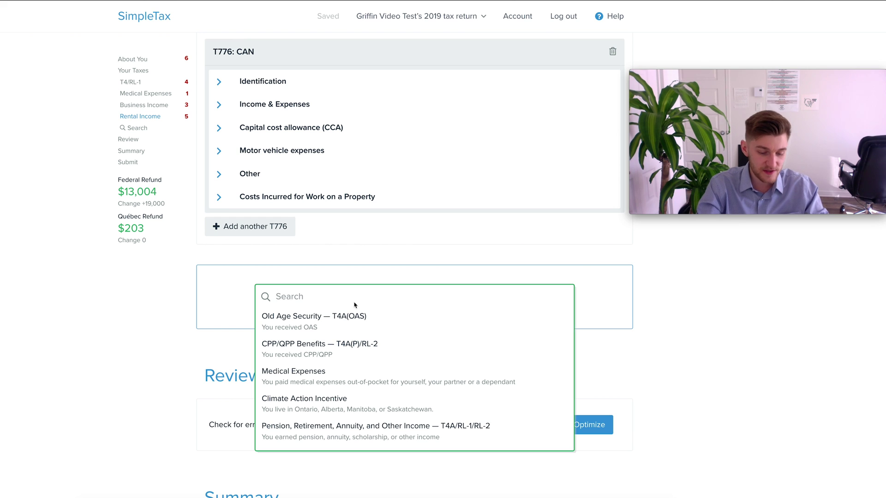
text(rrsp)
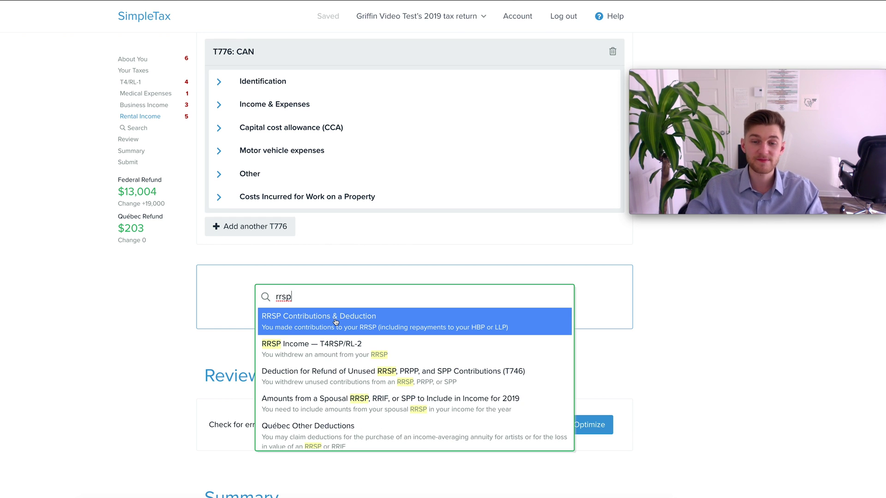
click(335, 322)
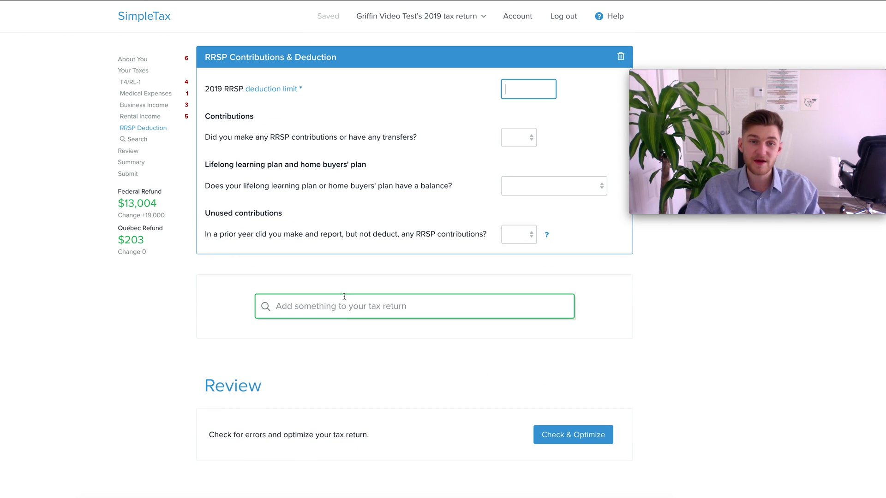
Step: Select the 2019 RRSP deduction limit field, then run Check & Optimize on the return
scroll(347, 320, up, 2)
click(510, 199)
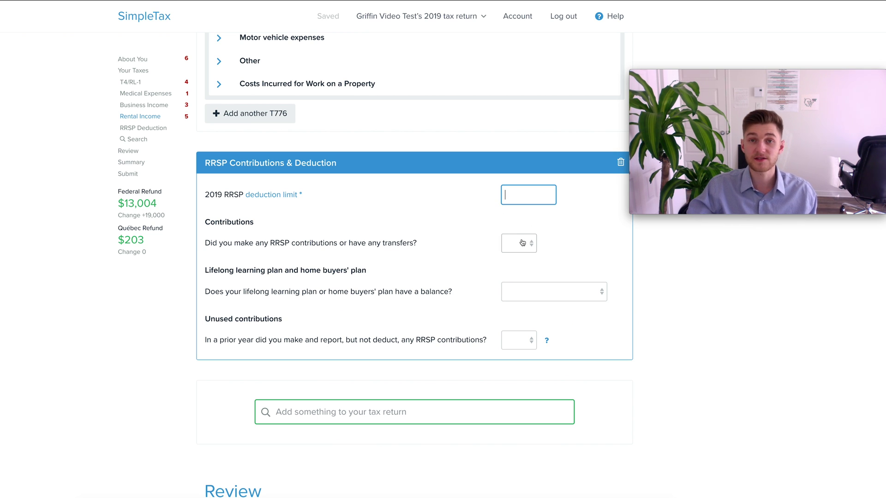
scroll(521, 240, down, 5)
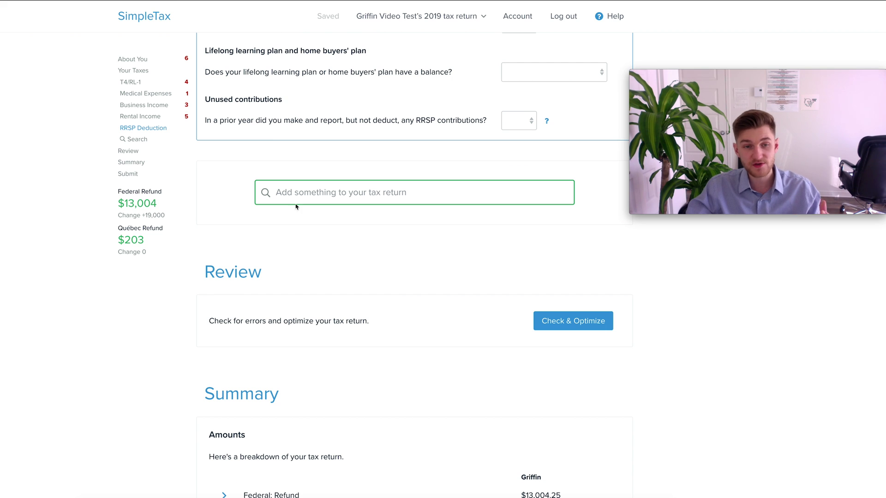
scroll(277, 212, down, 2)
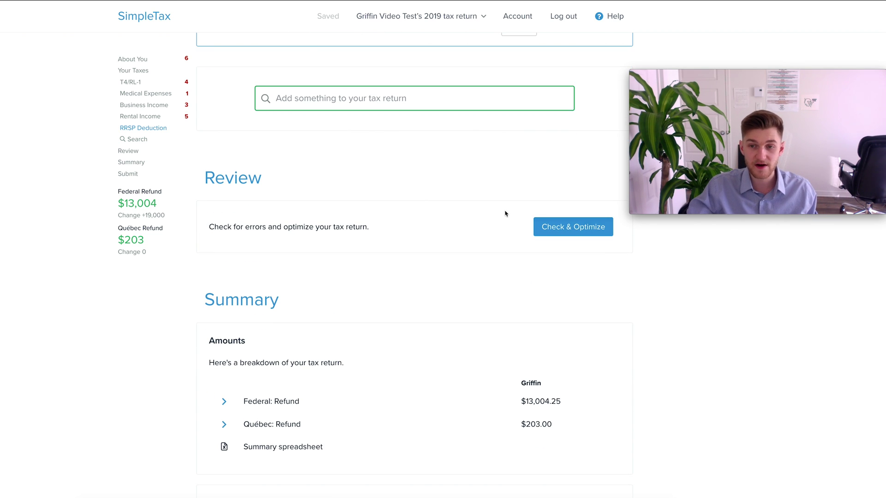
click(575, 233)
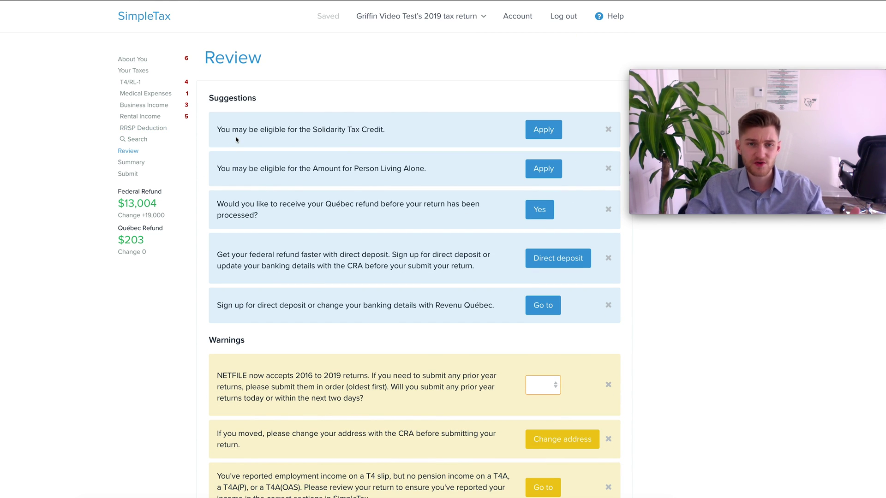
Step: Review the warnings, expand the Rental Income identification and Income & Expenses details, and scroll to Summary
scroll(263, 189, down, 6)
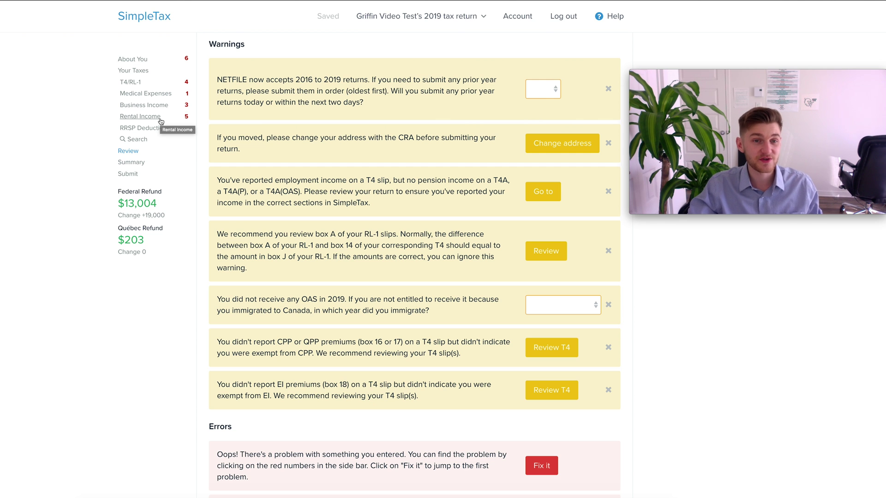
click(161, 121)
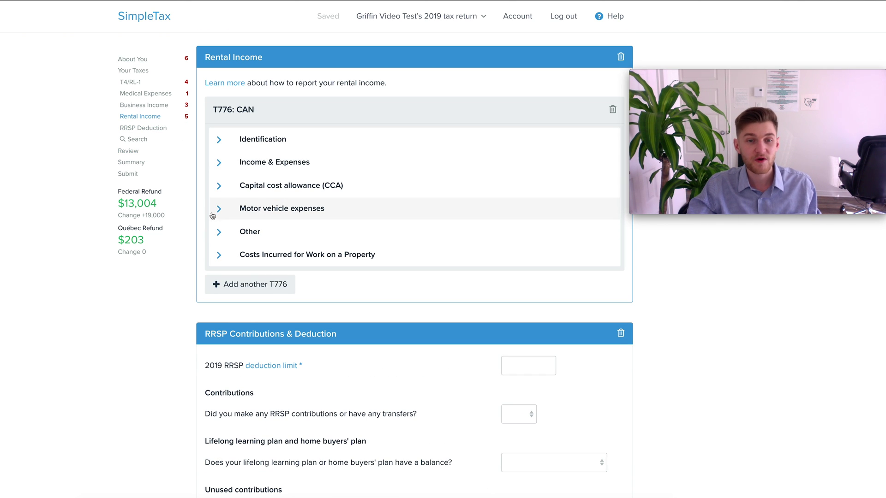
click(217, 144)
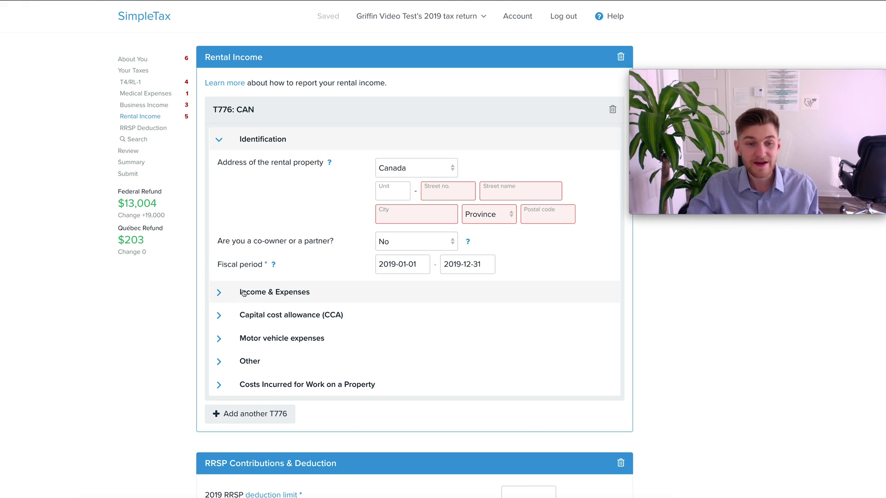
click(226, 292)
scroll(452, 277, down, 20)
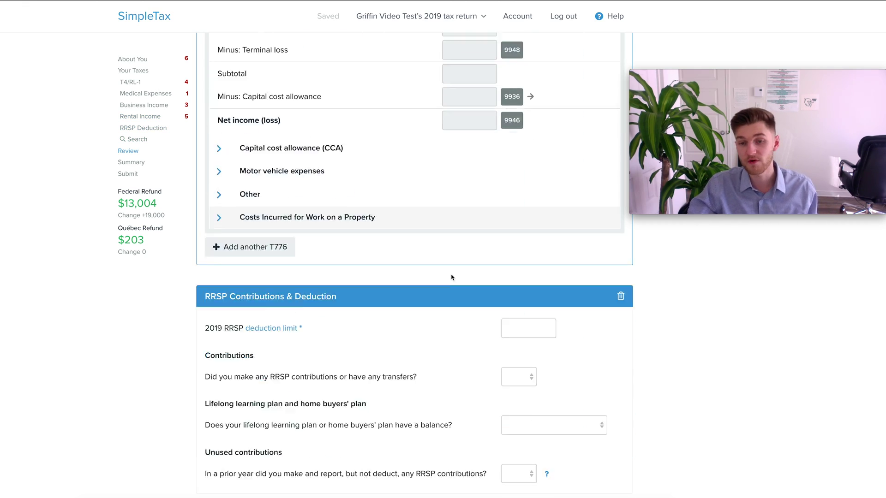
scroll(452, 278, down, 10)
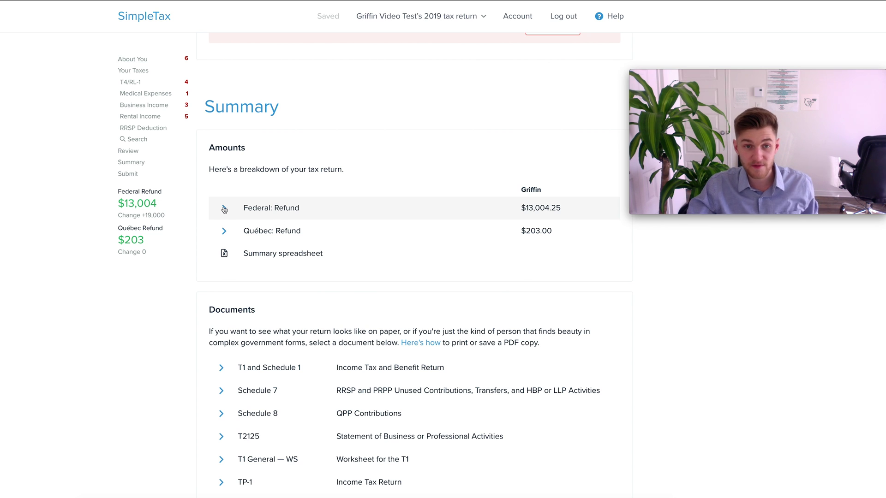
click(225, 209)
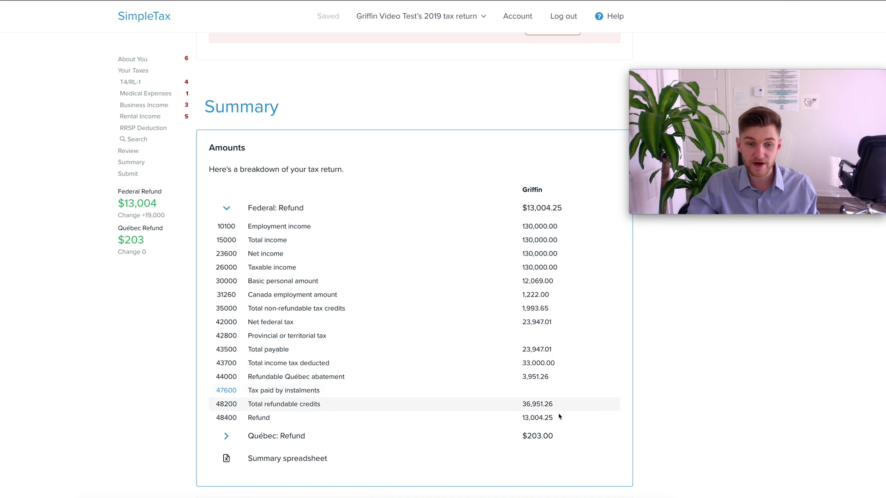
click(241, 209)
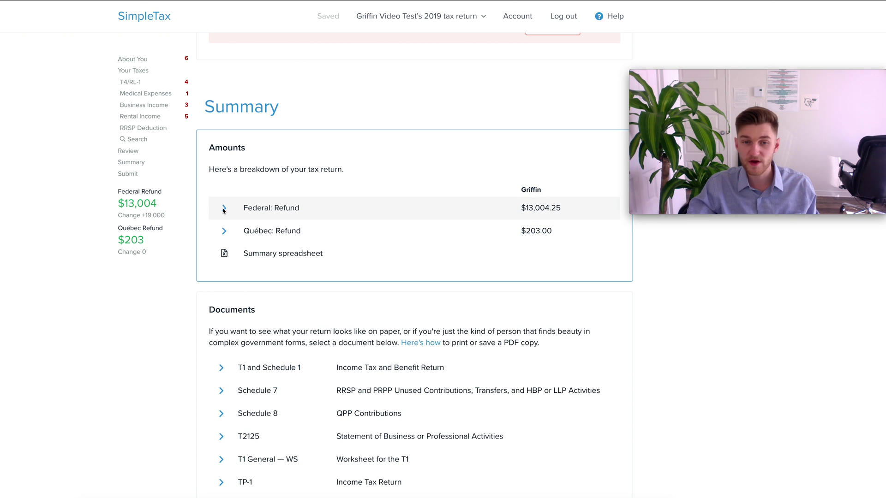
scroll(313, 257, down, 5)
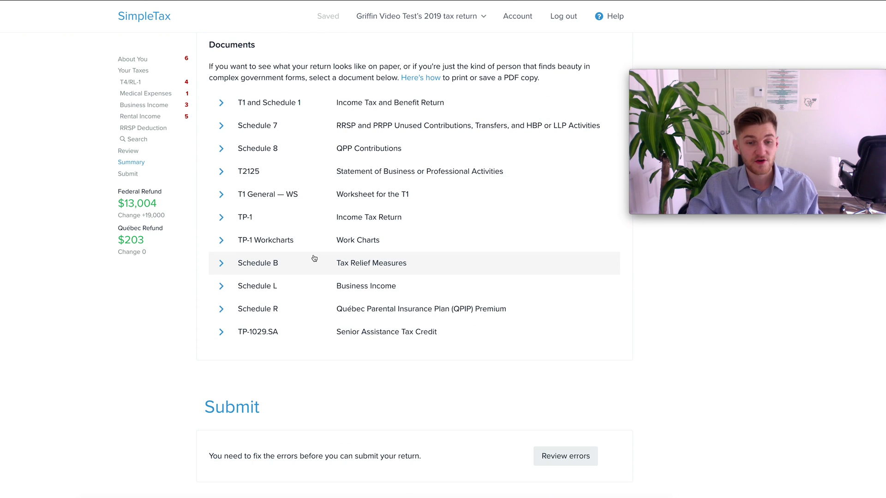
scroll(316, 256, down, 3)
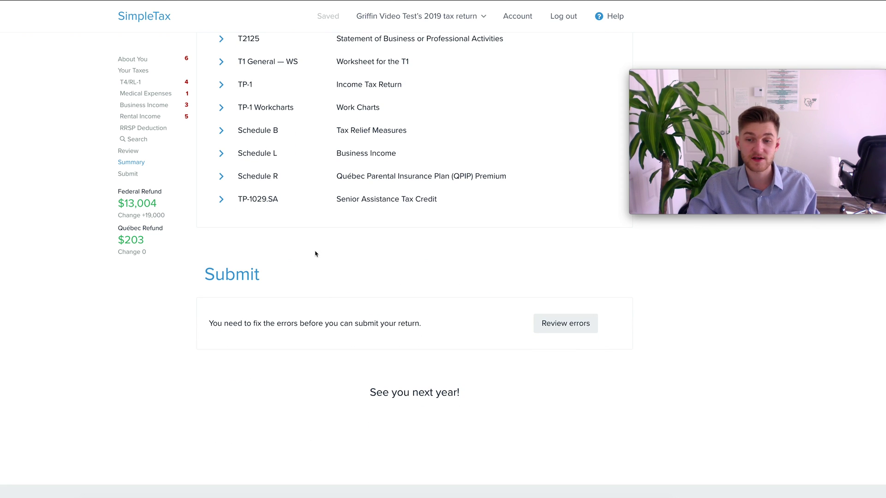
drag(205, 272, 437, 289)
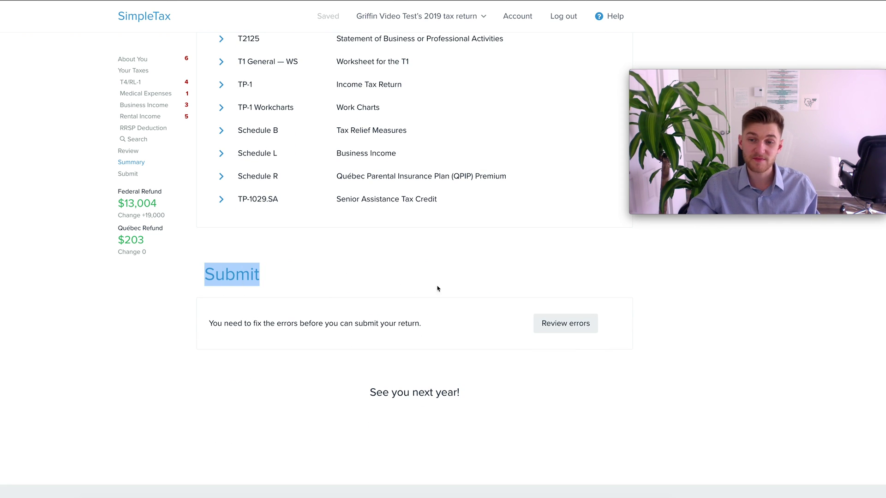